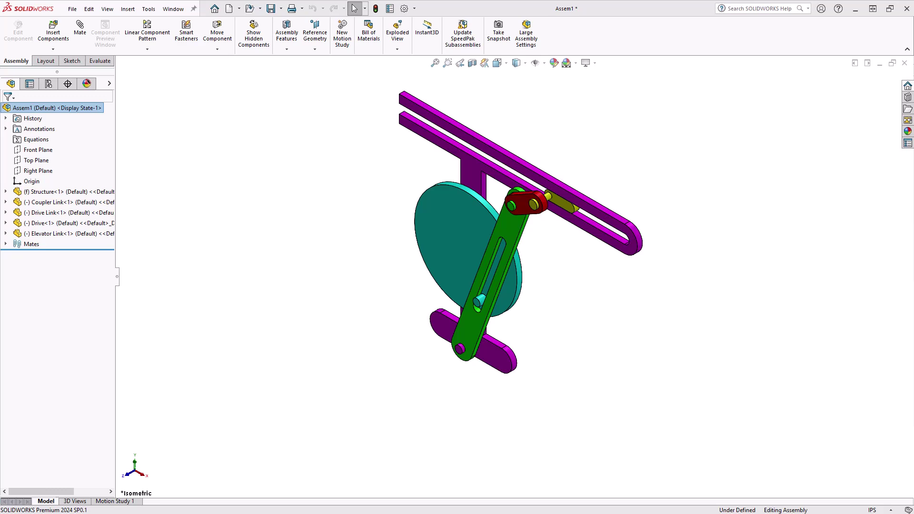
Look over the advanced mate types, leave the Mate command without adding one, and check the assembly's existing mates
left_click(81, 28)
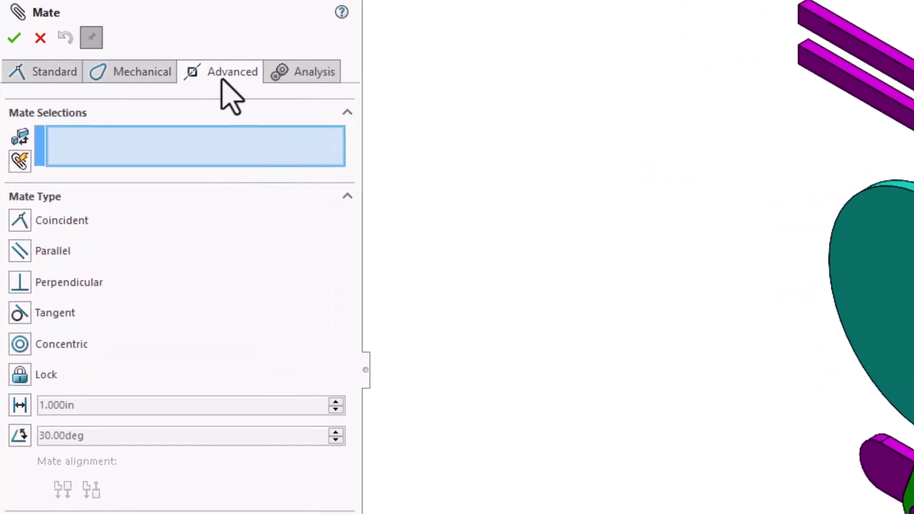
left_click(230, 97)
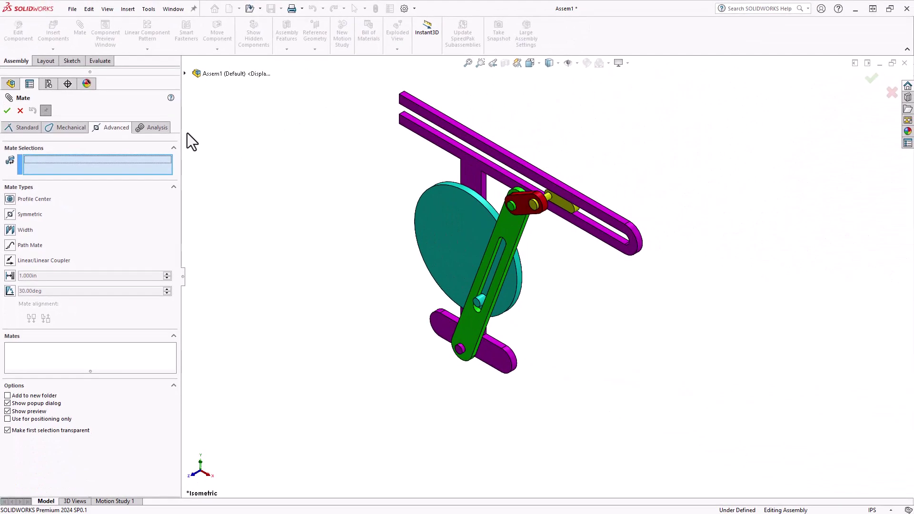
scroll(187, 131, "up", 1)
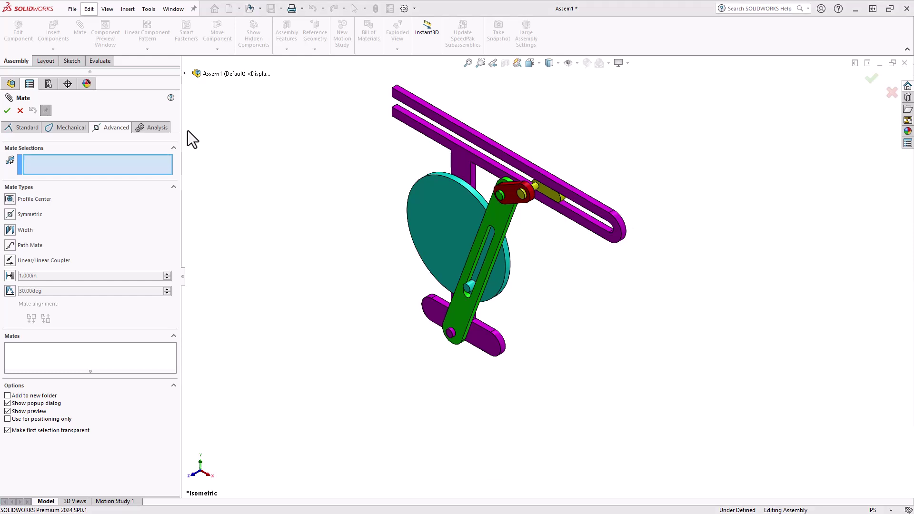
left_click(18, 111)
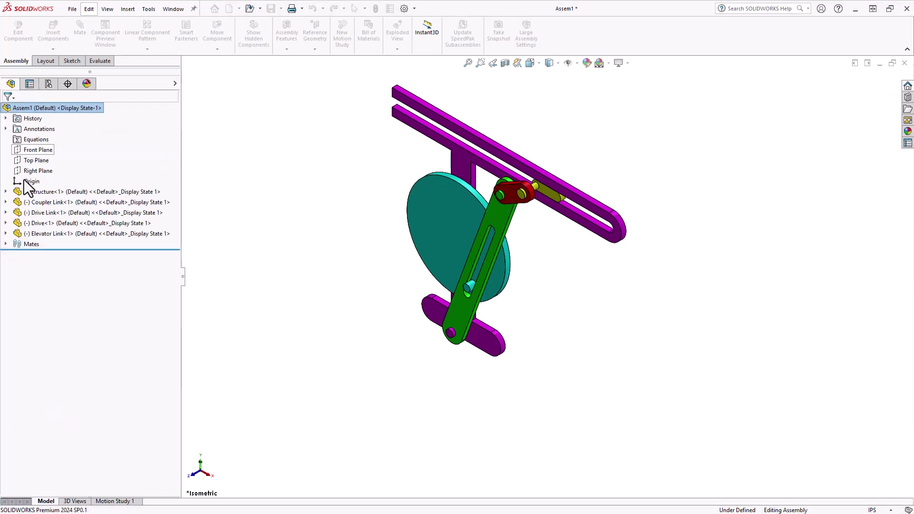
left_click(5, 244)
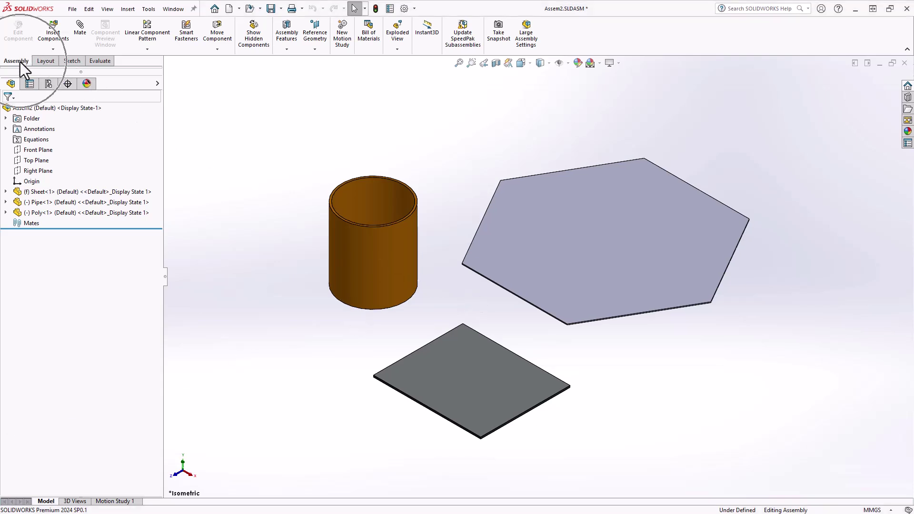
Add a Profile Center mate with 0 mm offset between the rectangular sheet's top face and the pipe's bottom ring face
left_click(84, 30)
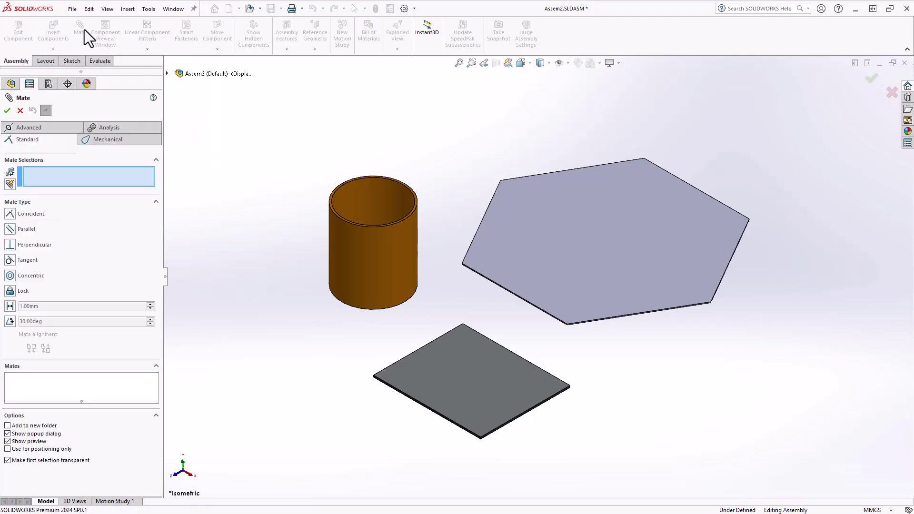
left_click(42, 128)
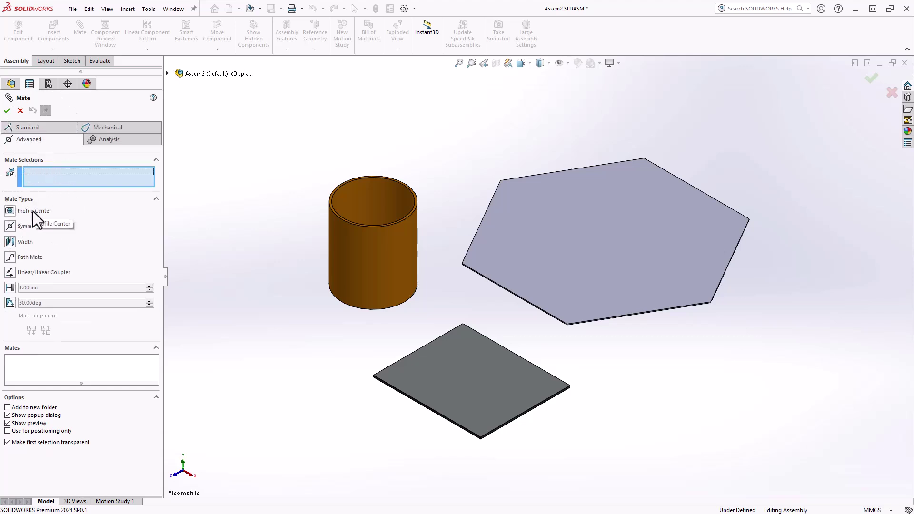
left_click(33, 212)
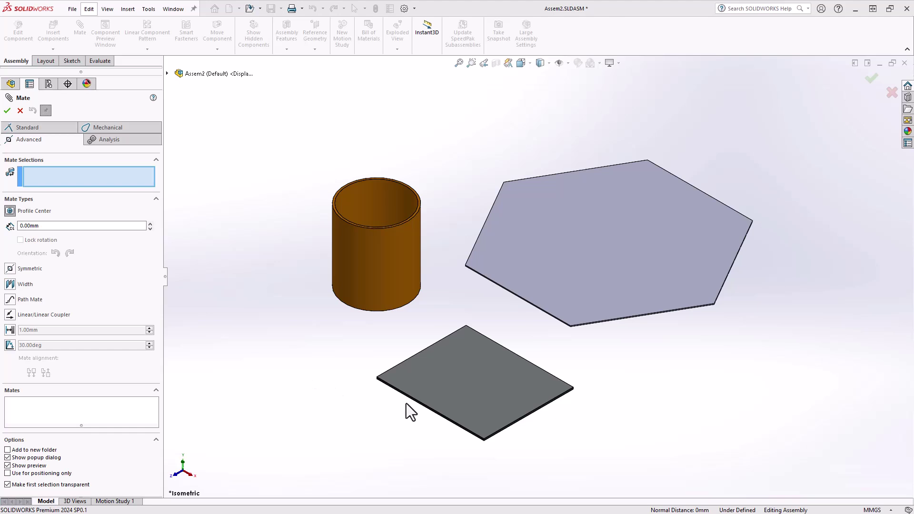
left_click(451, 373)
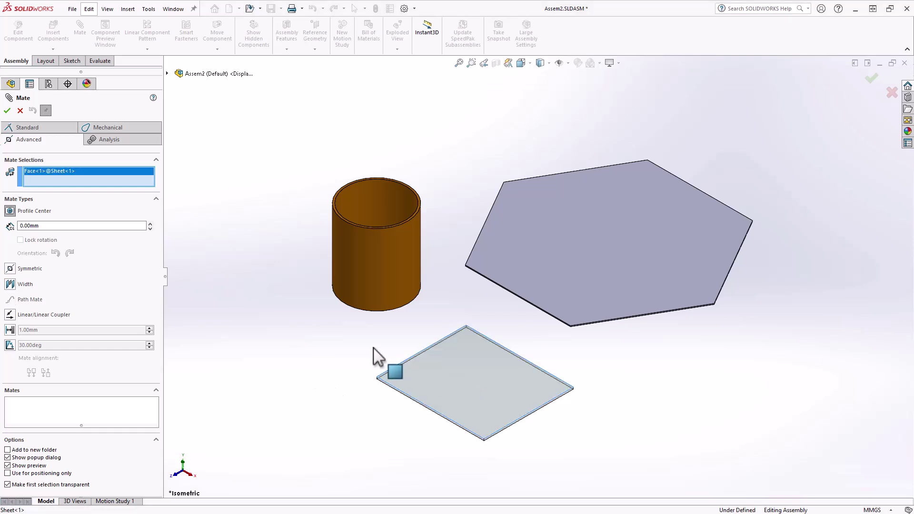
middle_click_drag(351, 348, 367, 211)
scroll(433, 276, "down", 5)
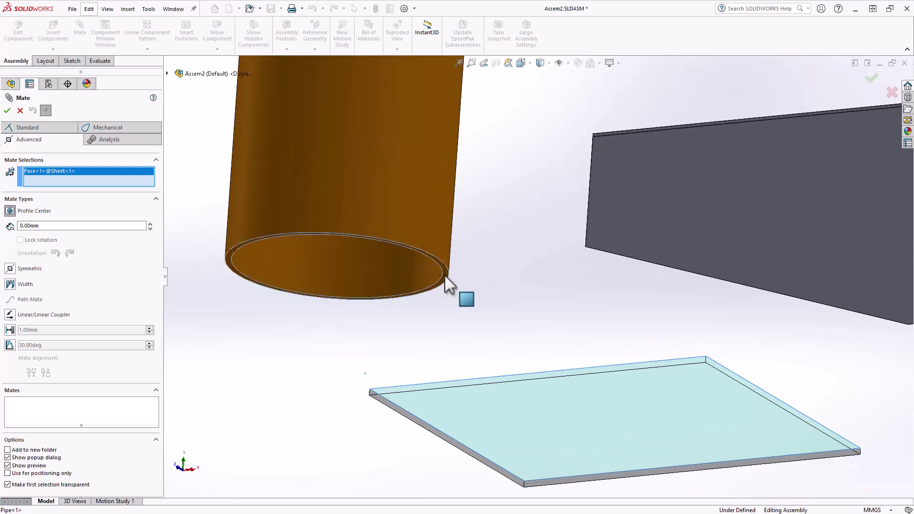
left_click(444, 278)
key("ctrl+7")
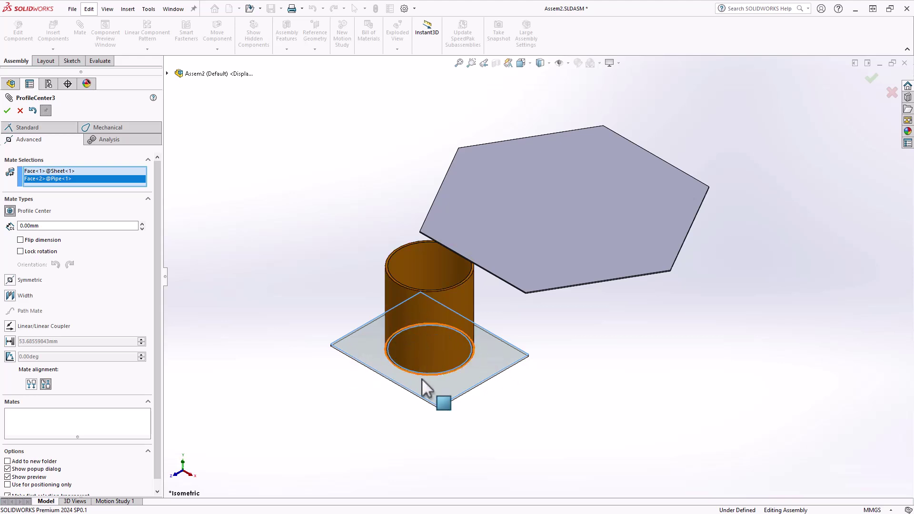
left_click(7, 111)
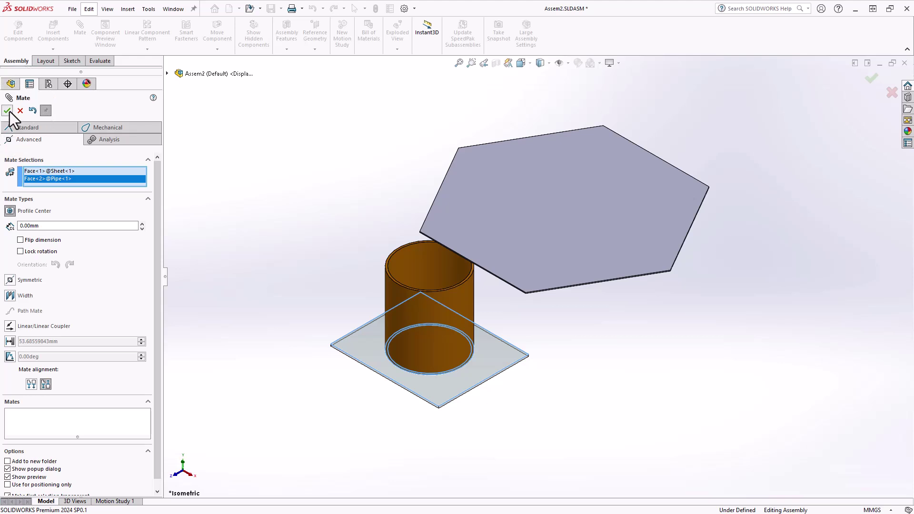
Centre the hexagonal plate's top face on the rectangular sheet's bottom face with a Profile Center mate, and finish mating
left_click(10, 212)
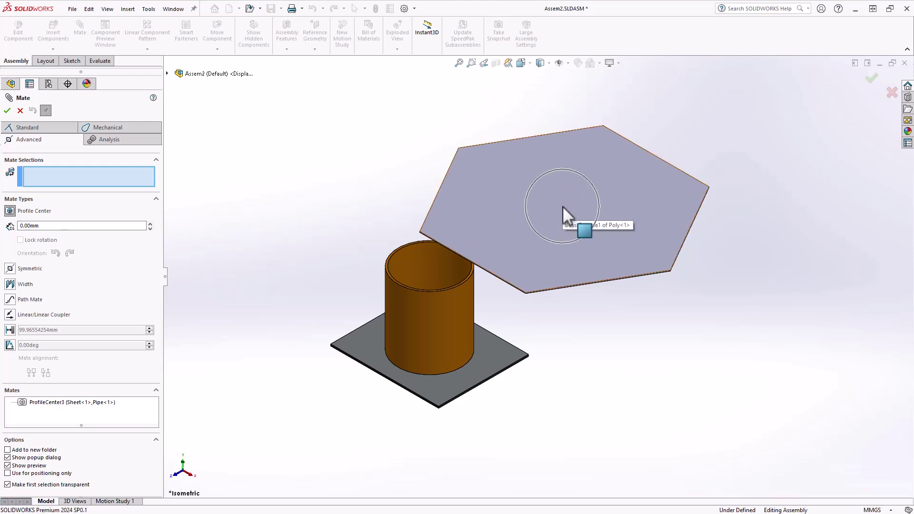
left_click(563, 207)
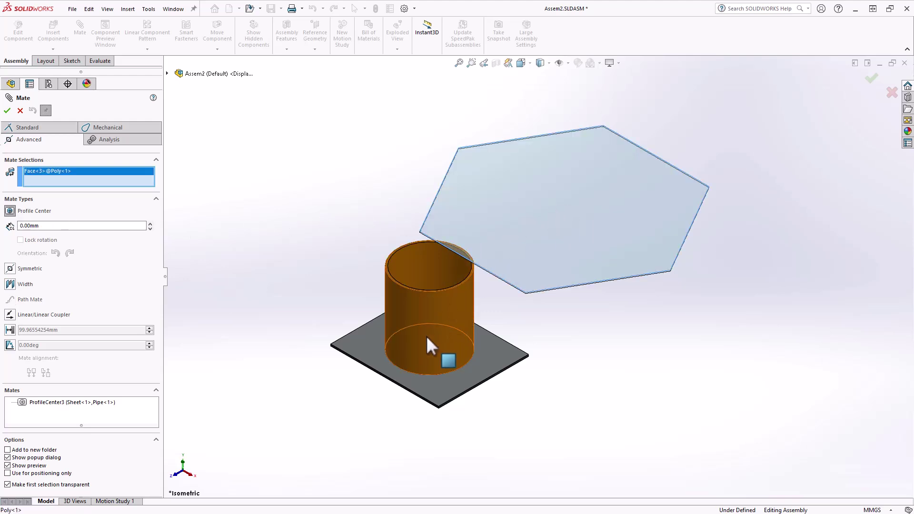
middle_click_drag(433, 351, 431, 214)
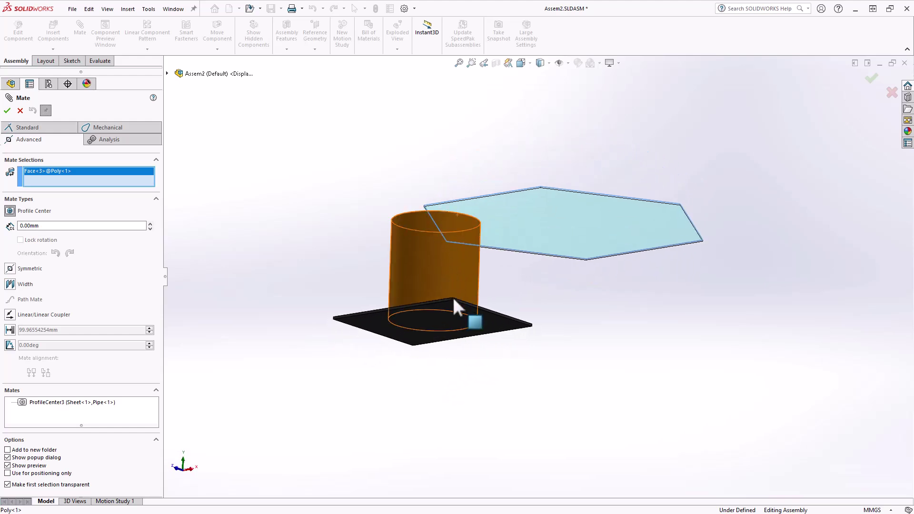
left_click(447, 319)
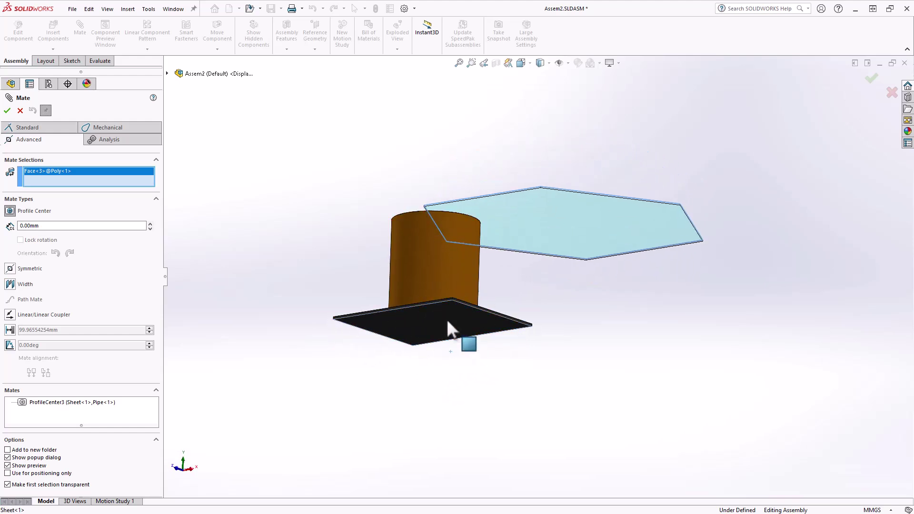
left_click(447, 319)
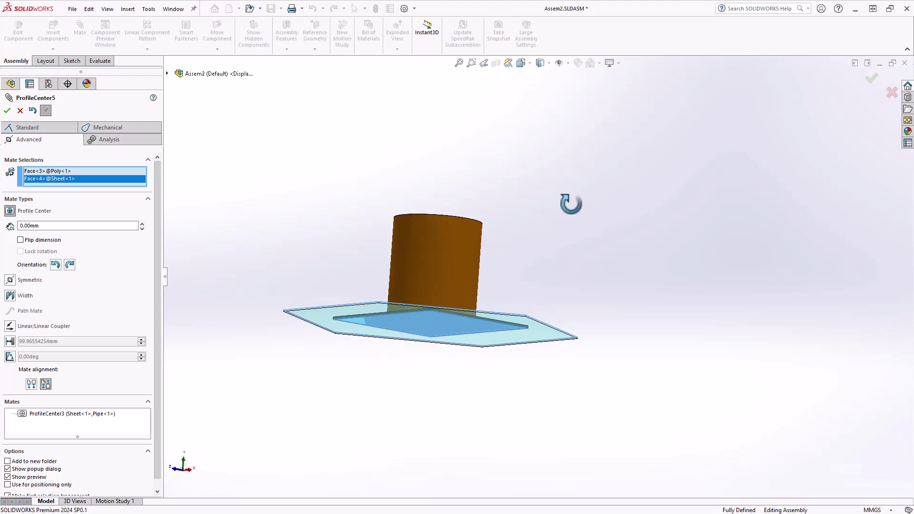
key("ctrl+7")
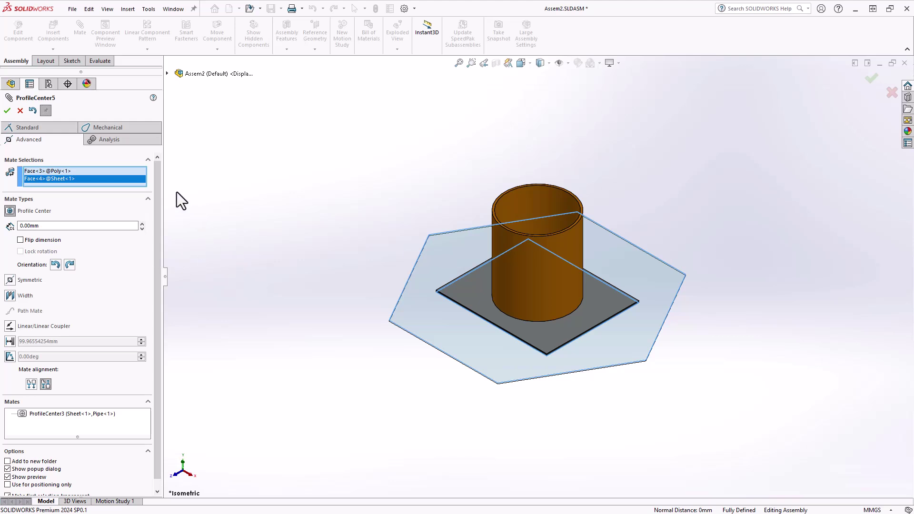
left_click(7, 113)
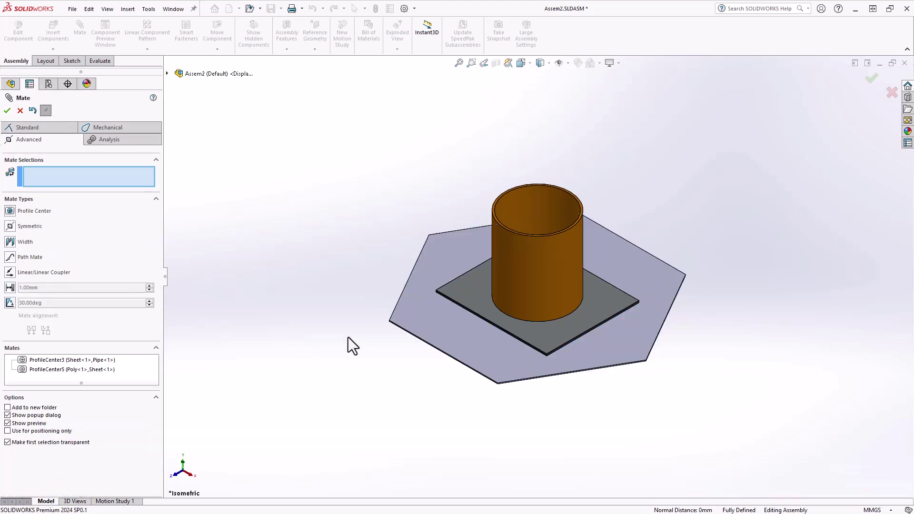
left_click(39, 362)
left_click(38, 371)
middle_click_drag(672, 130, 665, 84)
left_click(8, 110)
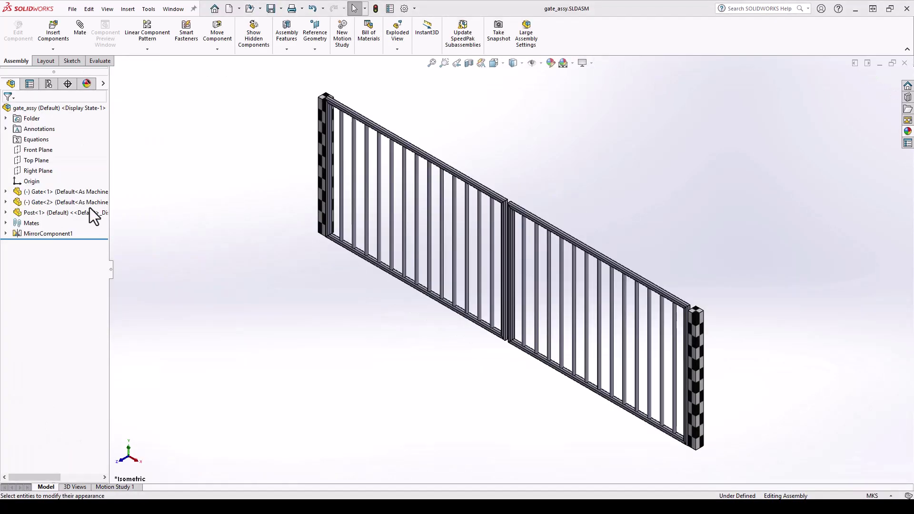
Start an advanced Symmetric mate in the gate assembly, using the assembly's Right Plane as the symmetry plane
left_click(84, 35)
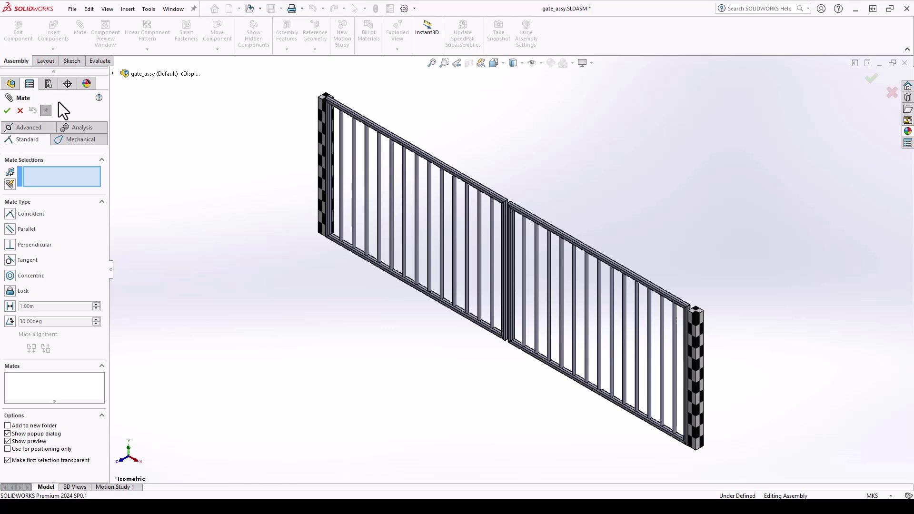
left_click(26, 127)
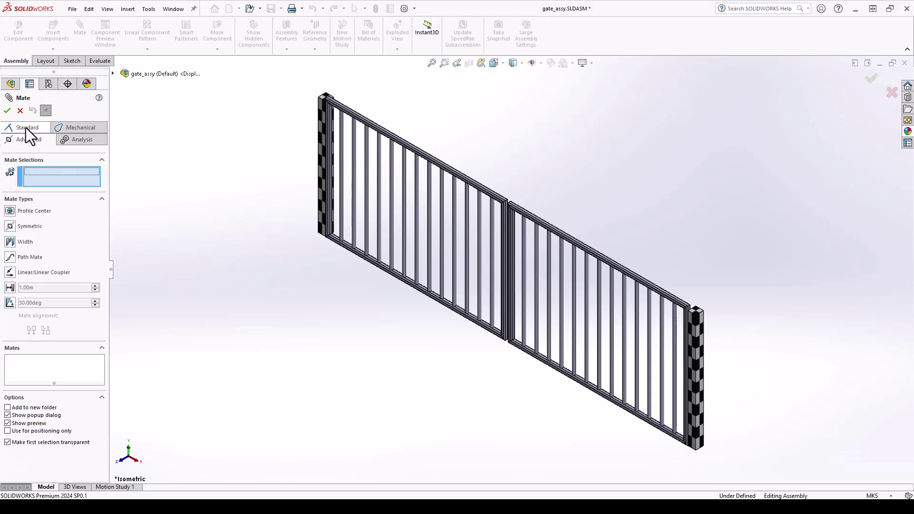
left_click(28, 229)
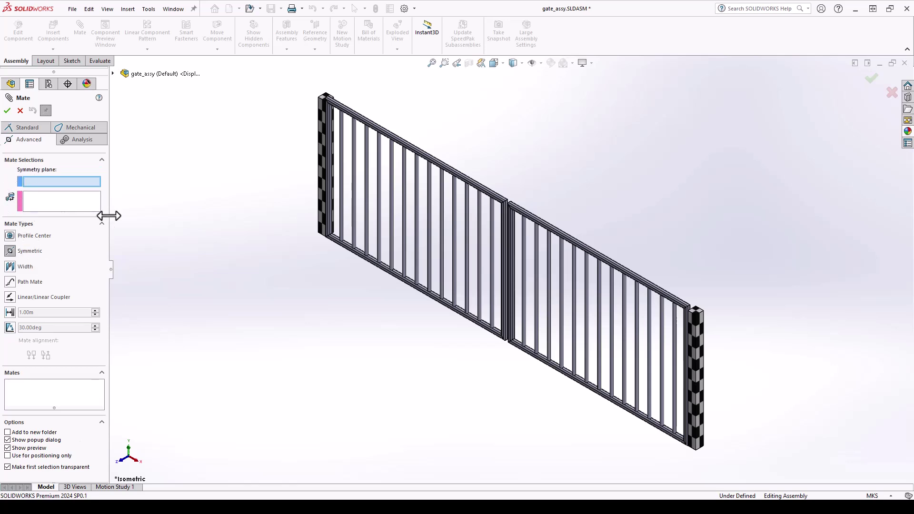
left_click(51, 179)
left_click(54, 195)
left_click(56, 182)
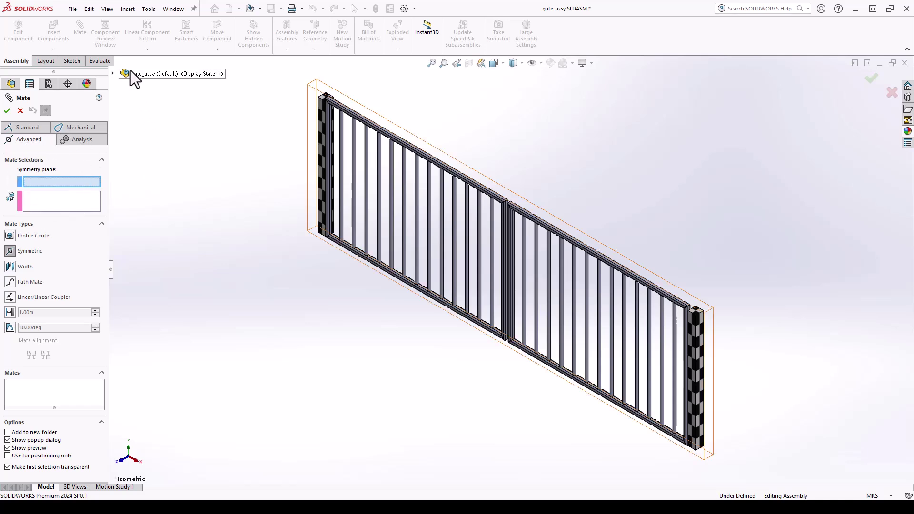
left_click(113, 73)
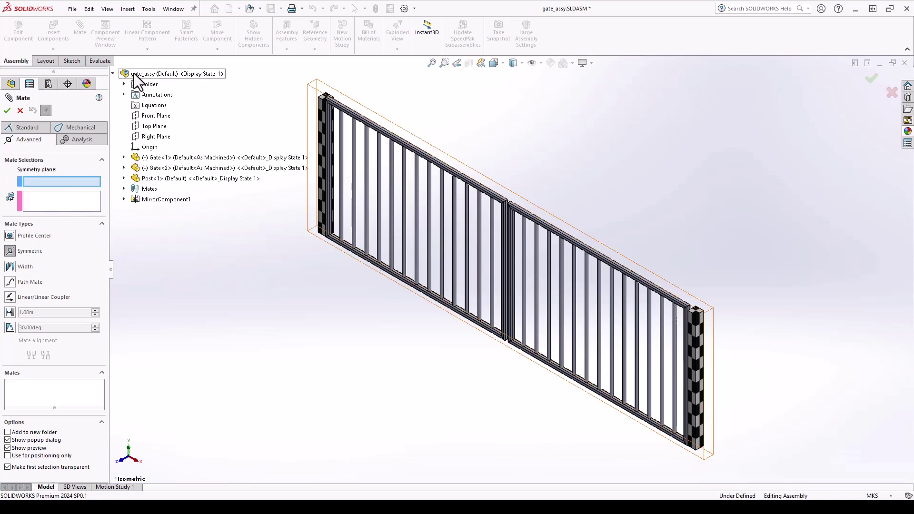
left_click(152, 137)
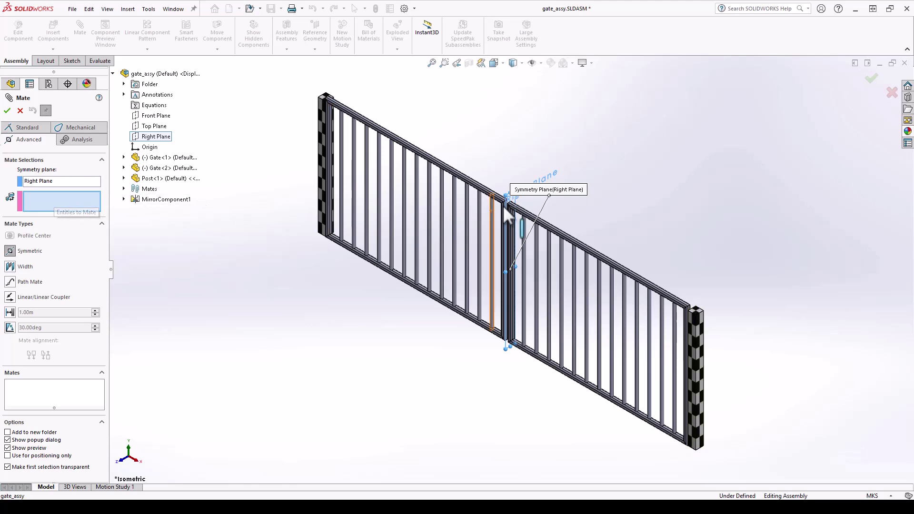
Mate the matching upper corner vertices at the two gates' meeting ends symmetrically, and swing a gate to test the motion
scroll(507, 207, "down", 1)
scroll(507, 207, "down", 5)
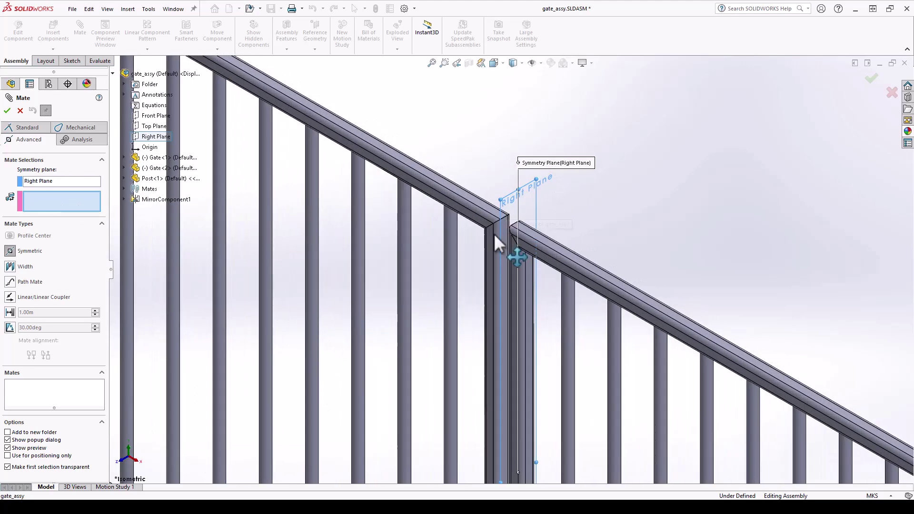
scroll(505, 227, "down", 3)
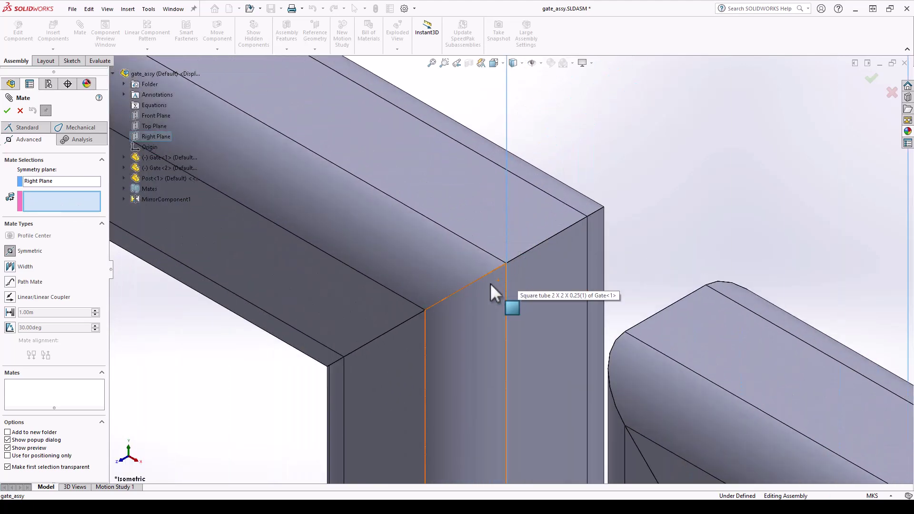
middle_click_drag(490, 284, 505, 266)
left_click(507, 262)
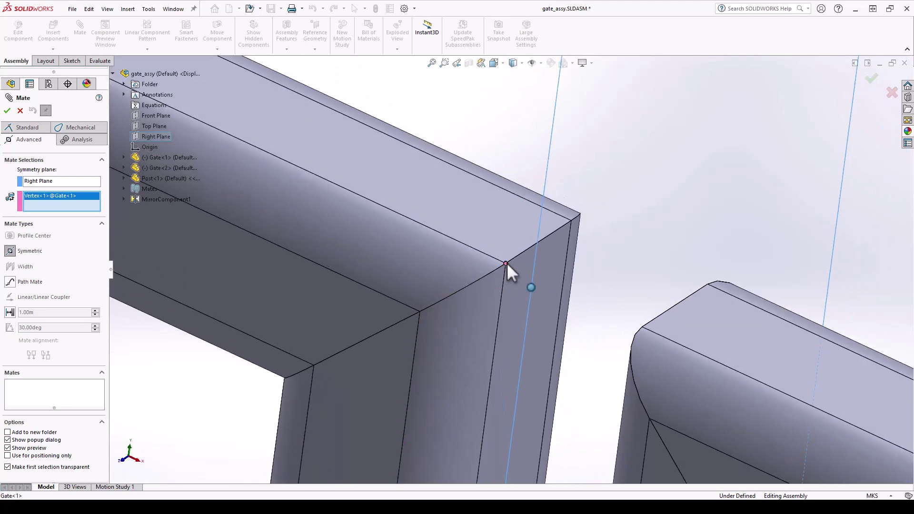
scroll(507, 263, "up", 4)
middle_click_drag(470, 310, 543, 347)
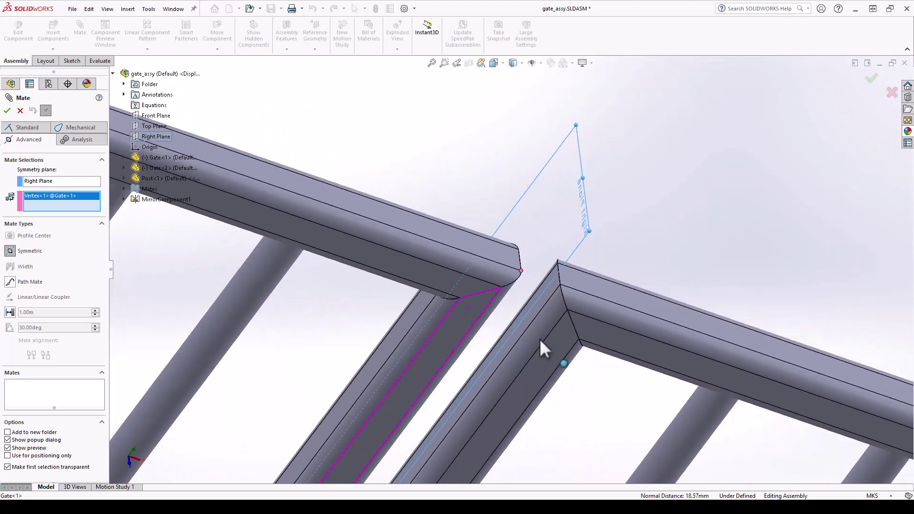
left_click(561, 287)
key("ctrl+7")
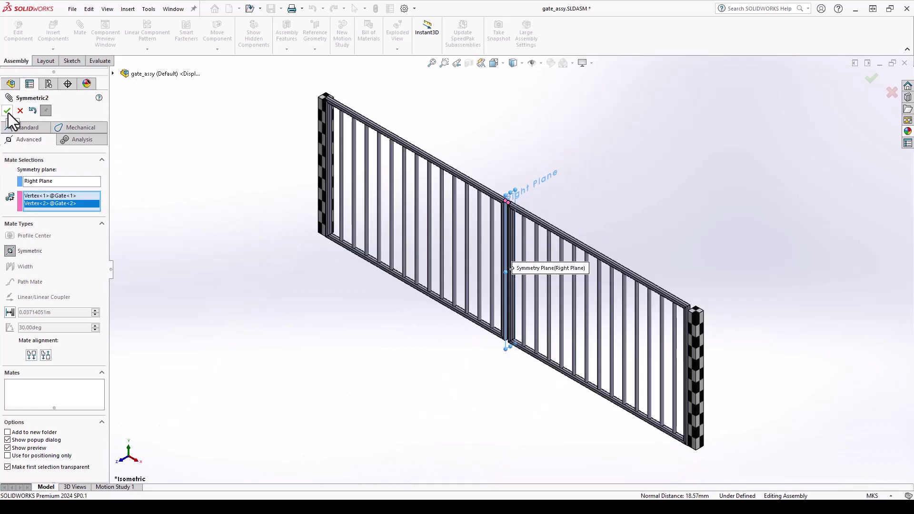
left_click(8, 113)
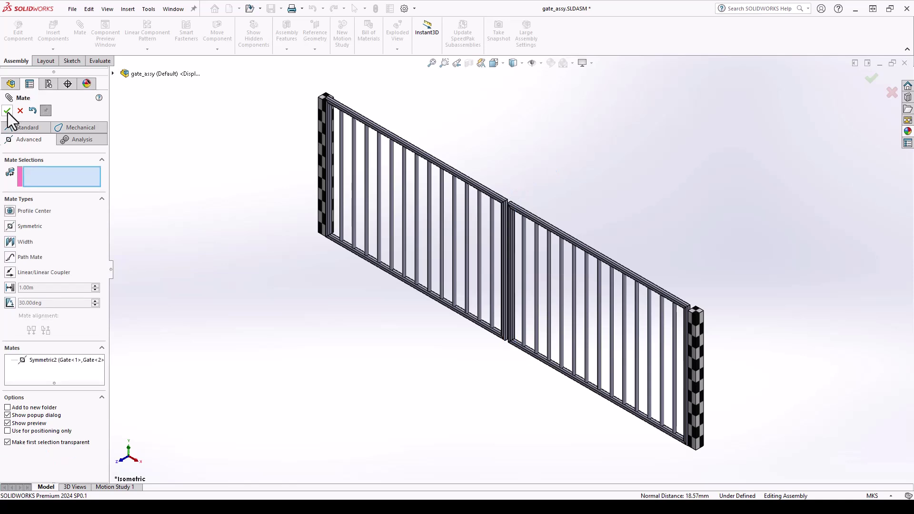
left_click(8, 113)
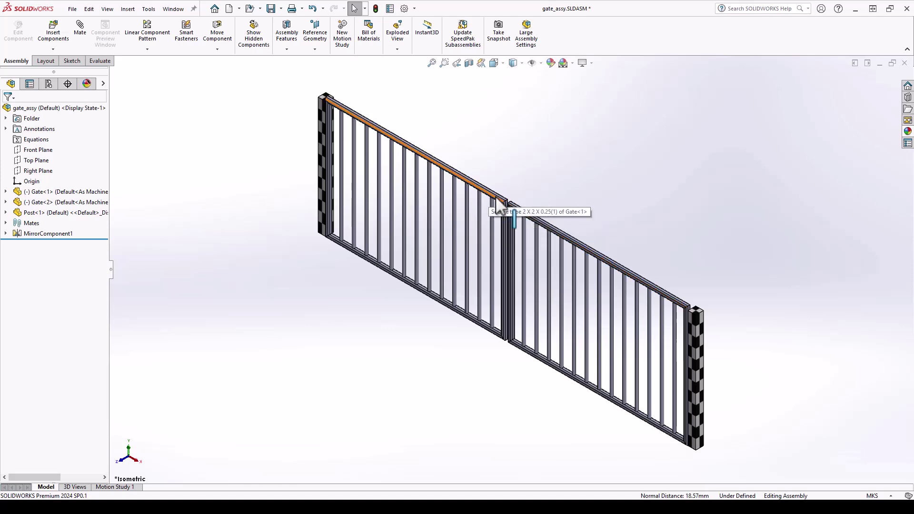
left_click(526, 220)
left_click_drag(526, 220, 507, 260)
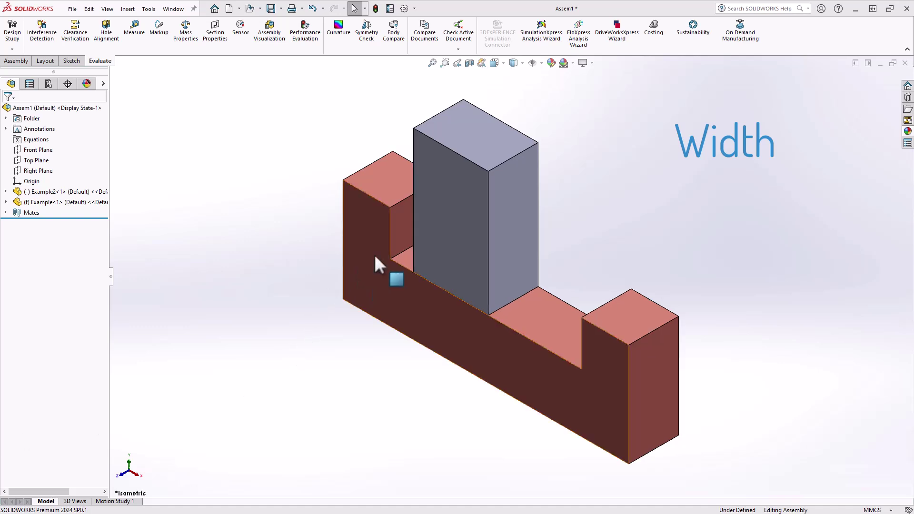
Slide the upright block along the base's slot between the two end posts to test its free travel
left_click(401, 223)
middle_click_drag(443, 316, 591, 294)
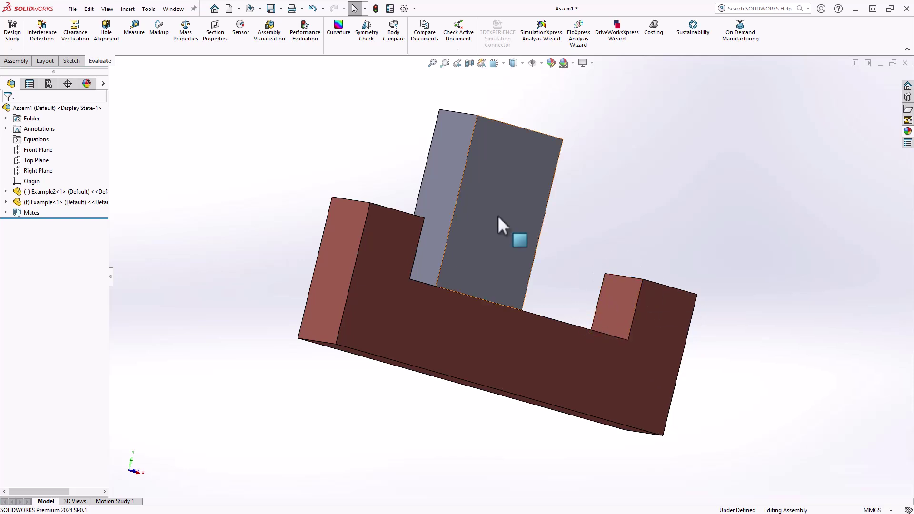
middle_click_drag(493, 207, 388, 204)
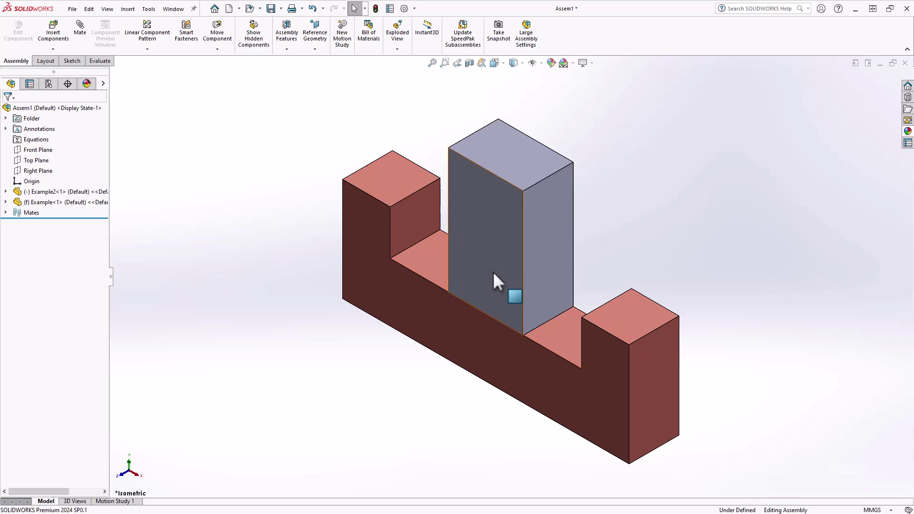
left_click(481, 269)
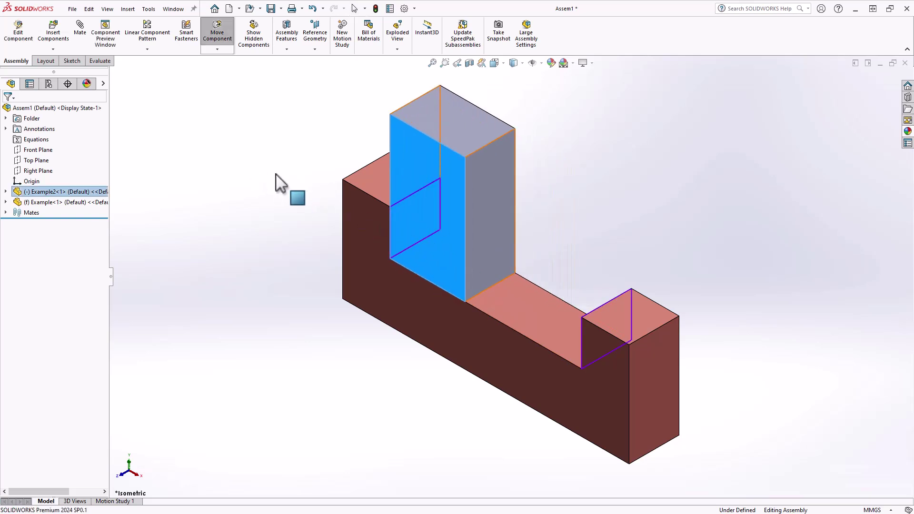
left_click_drag(444, 238, 579, 306)
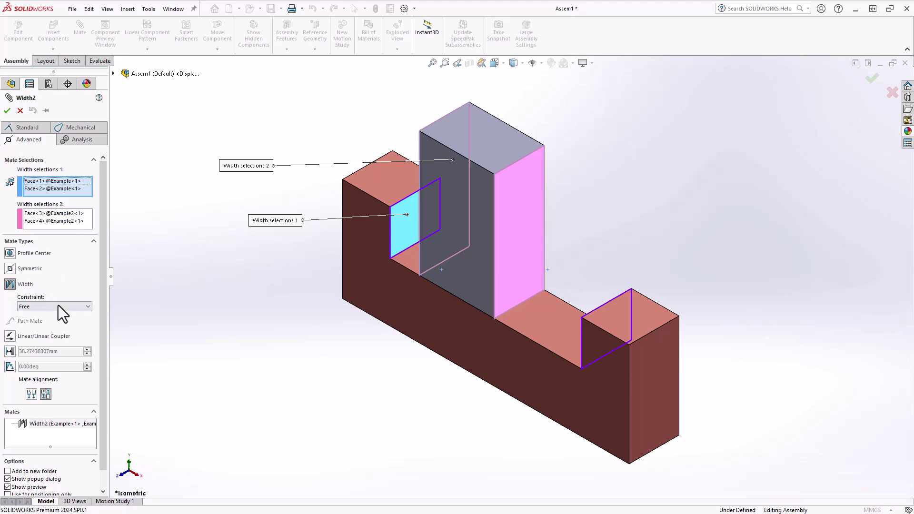
Try the Centered constraint on the block's Width mate, and change it to a Dimension constraint of 15 mm
left_click(58, 306)
left_click(49, 315)
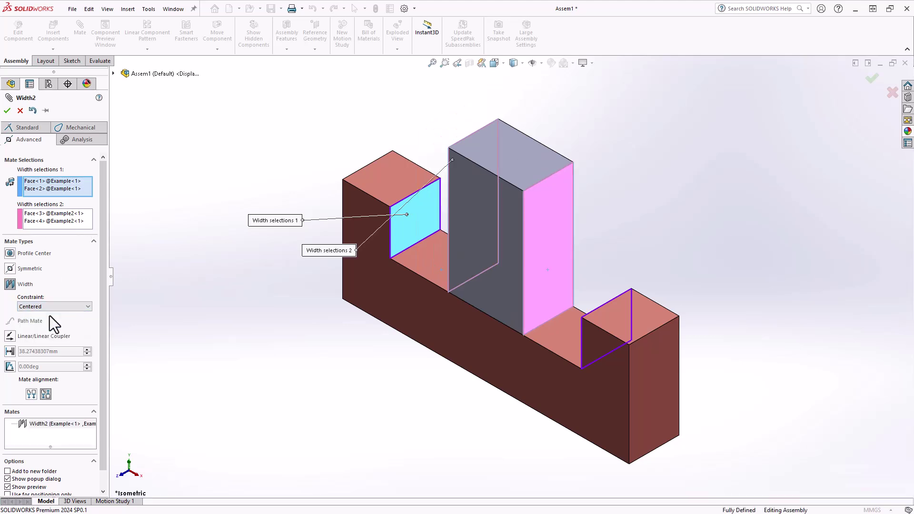
left_click(66, 307)
left_click(42, 328)
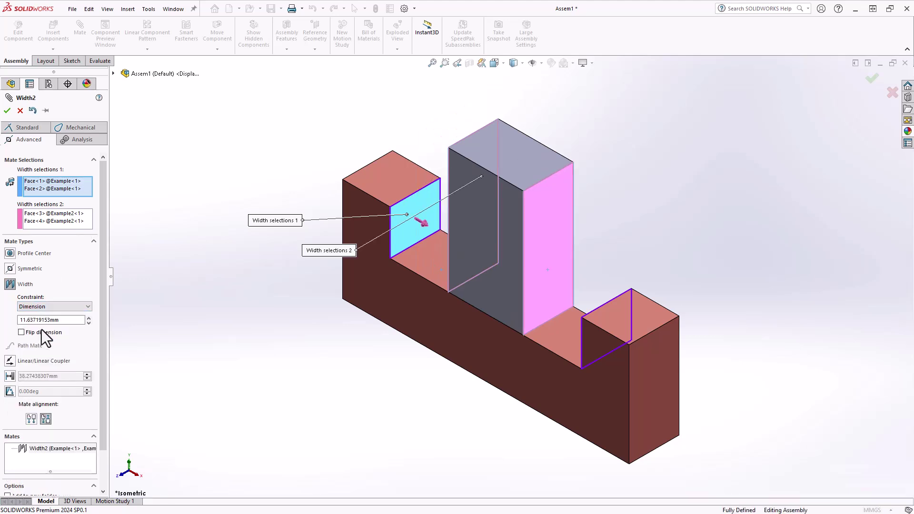
left_click_drag(67, 321, 6, 324)
type("15")
key("Return")
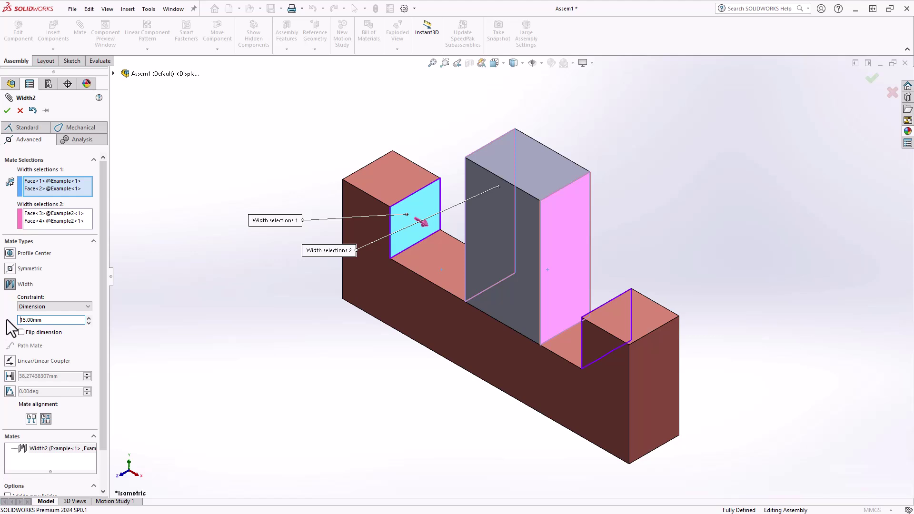
Change the block's Width mate to the Percent constraint with a value of 25%
left_click(45, 306)
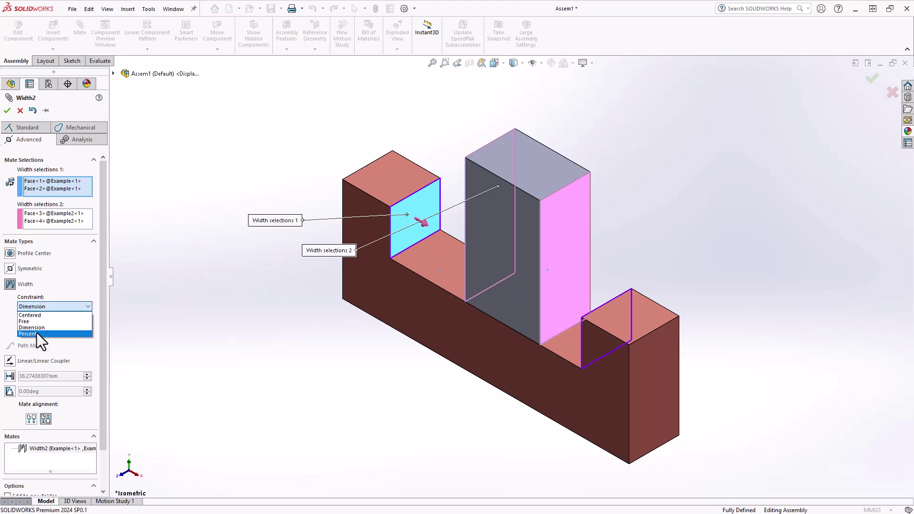
left_click(36, 334)
left_click(51, 321)
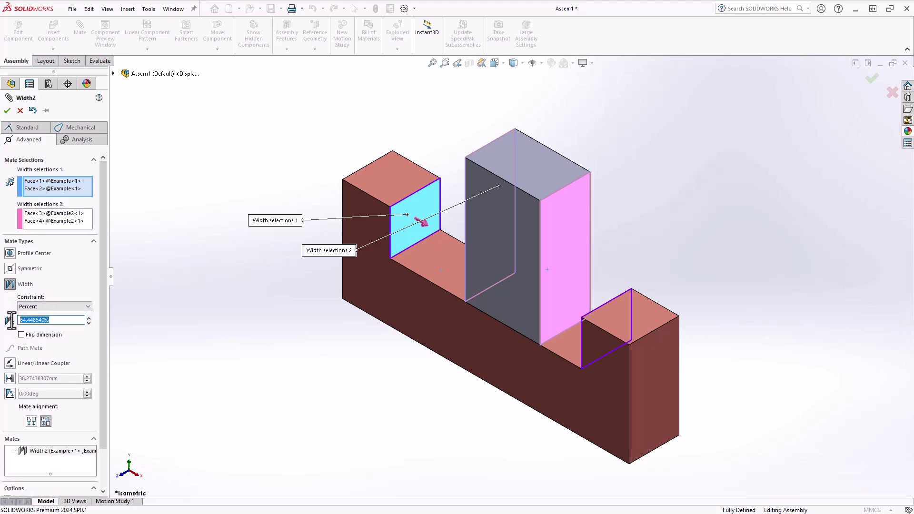
type("25")
key("Return")
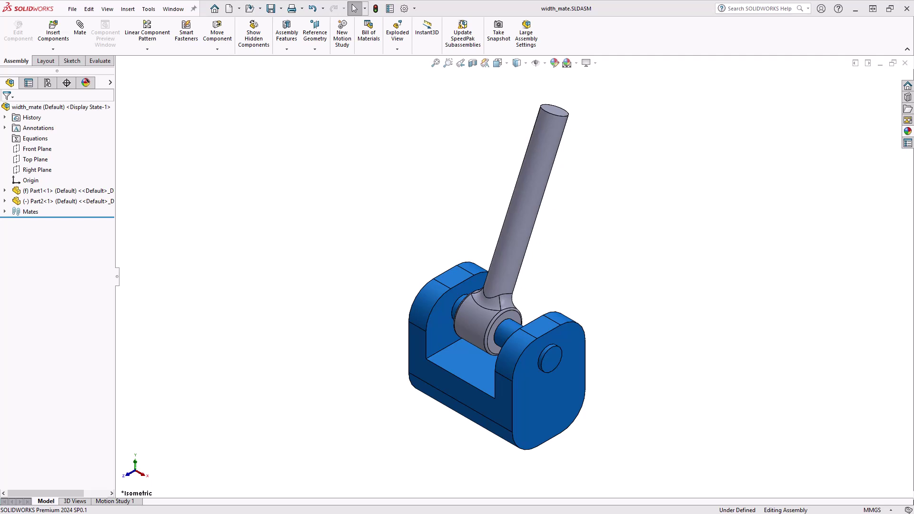
Swing the lever about its pin in the width_mate assembly, and show the constraint options of a new advanced Width mate
left_click_drag(467, 314, 490, 285)
key("Escape")
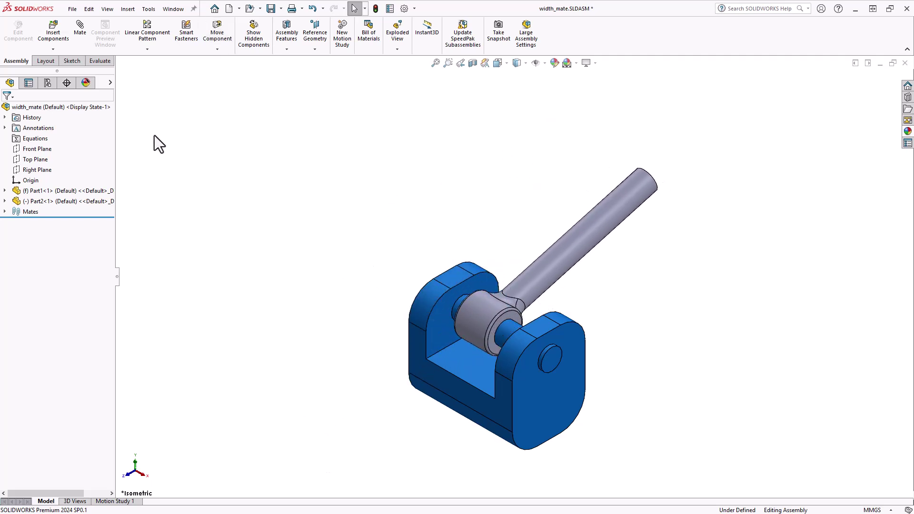
left_click(79, 33)
left_click(27, 127)
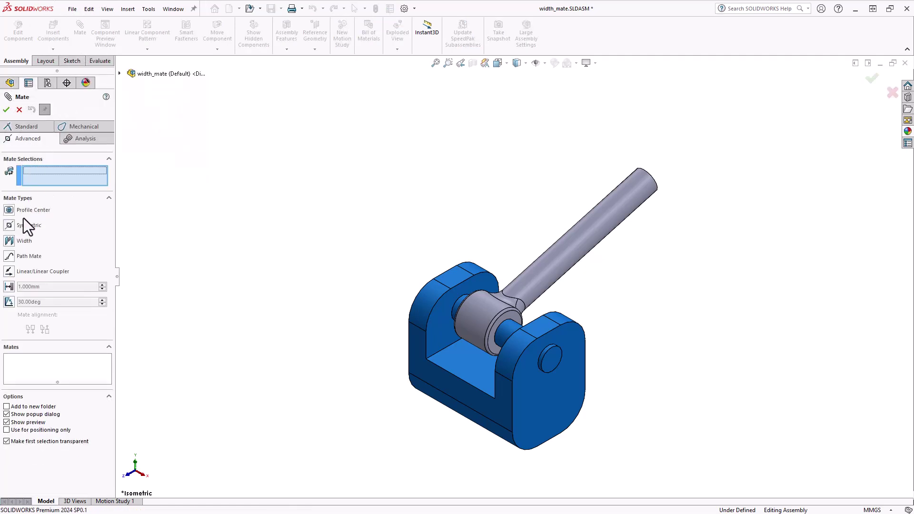
left_click(9, 242)
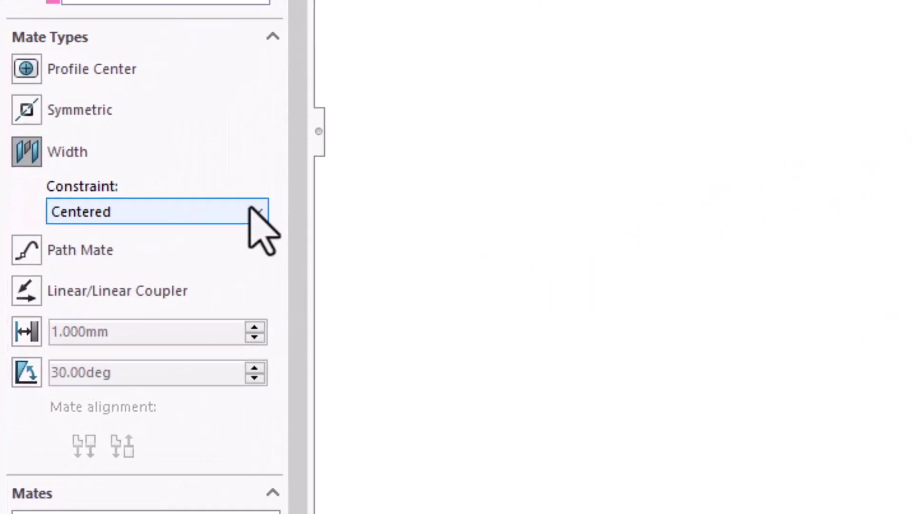
left_click(315, 169)
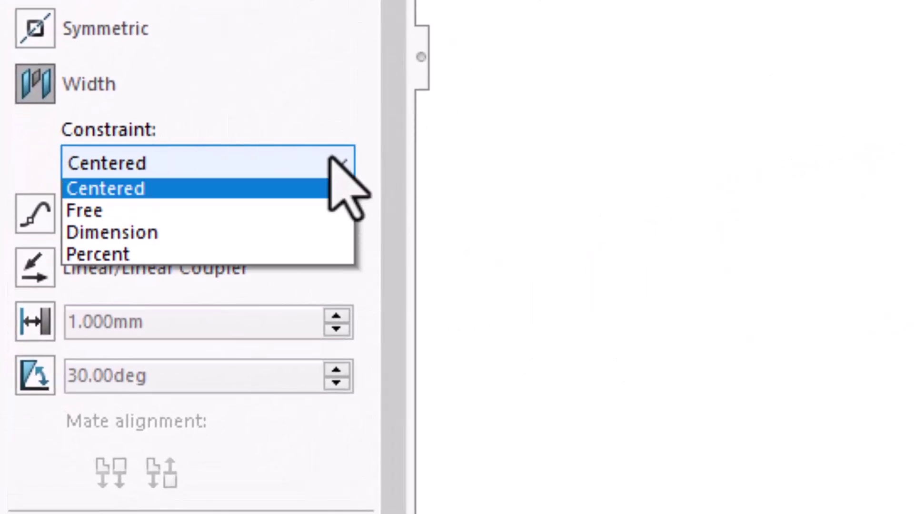
left_click_drag(337, 204, 332, 264)
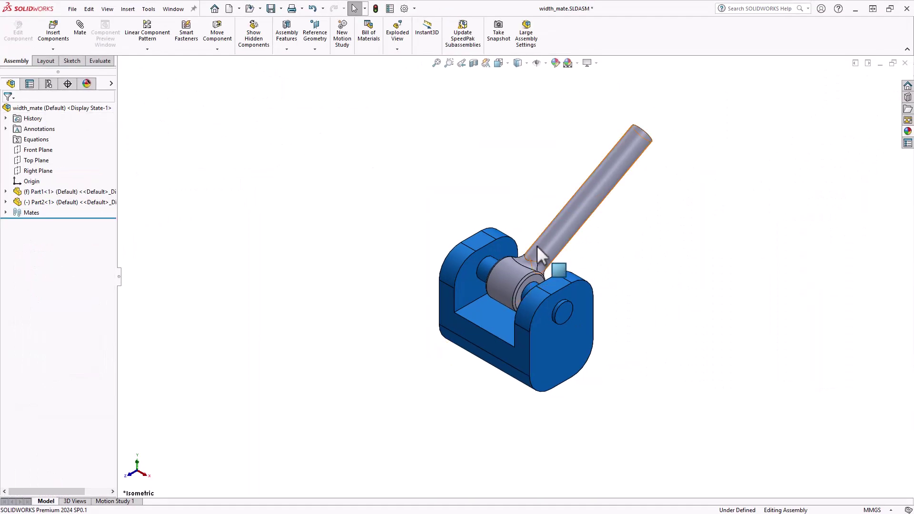
Swing the lever about the bracket's pin to test the centred Width mate
left_click(524, 268)
mouse_move(524, 267)
left_mouse_down()
mouse_move(504, 297)
mouse_move(534, 295)
mouse_move(386, 209)
mouse_move(534, 306)
mouse_move(404, 230)
mouse_move(561, 303)
mouse_move(470, 249)
mouse_move(514, 214)
mouse_move(535, 272)
left_mouse_up()
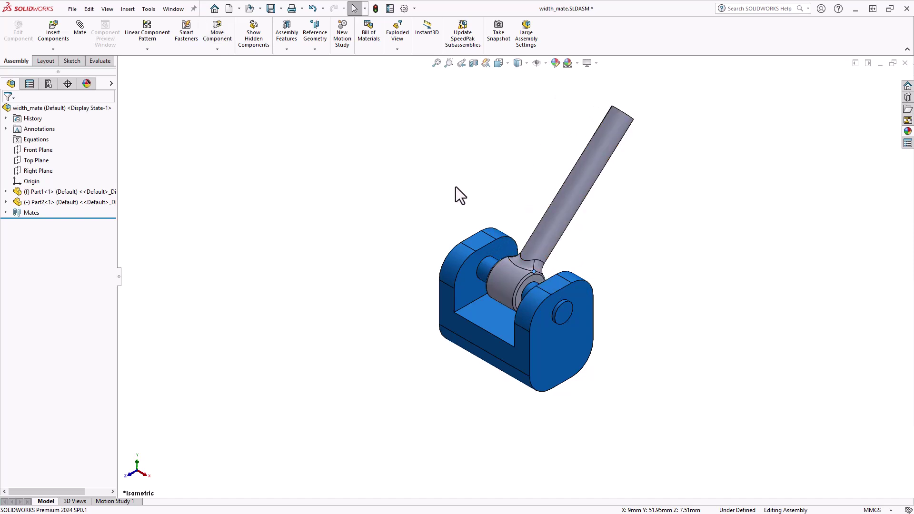
Change the Width mate between bracket and lever to the Free constraint, and move the lever to test its motion
left_click(6, 212)
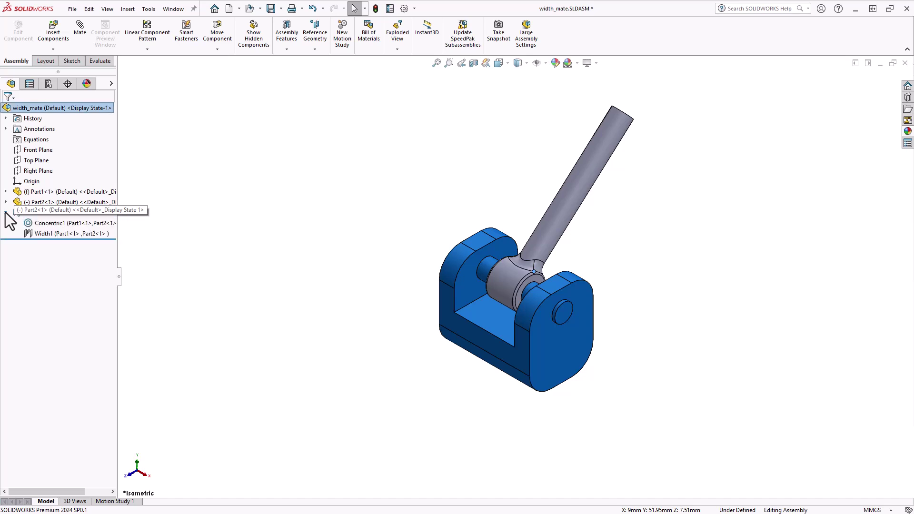
left_click(55, 232)
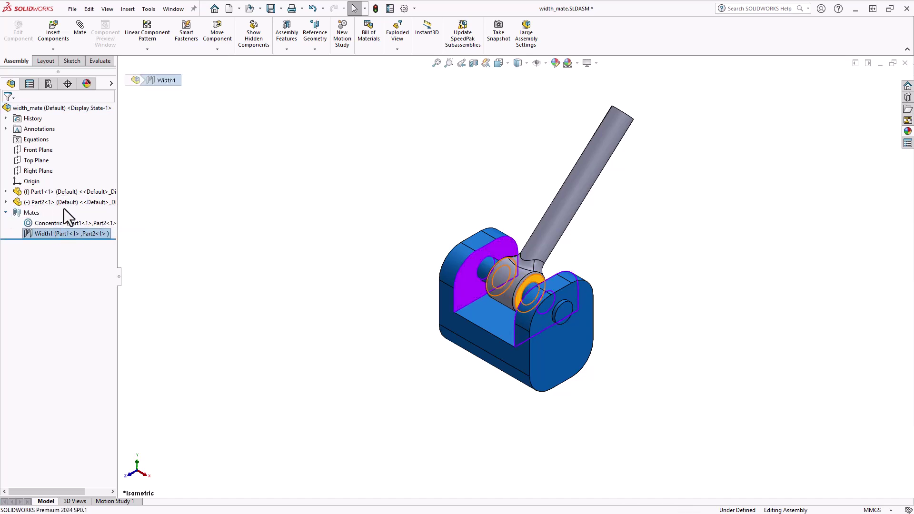
left_click(97, 306)
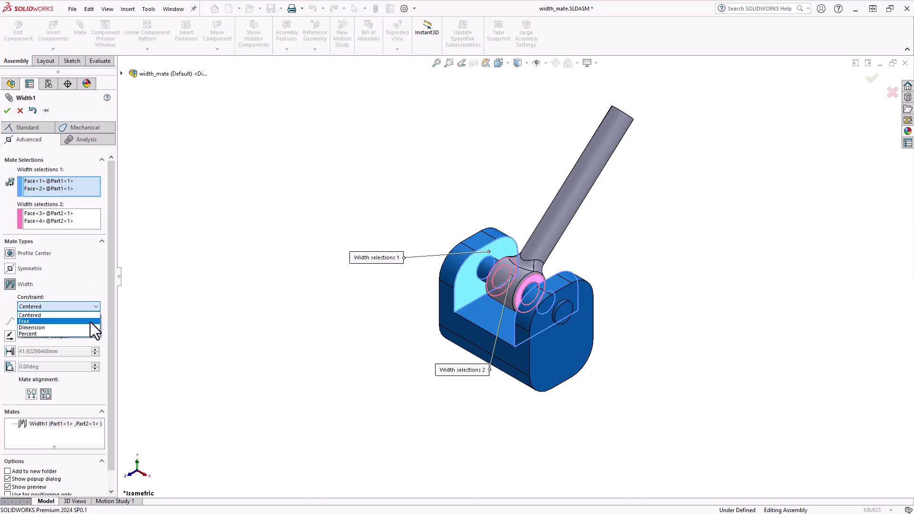
left_click(90, 322)
left_click(7, 111)
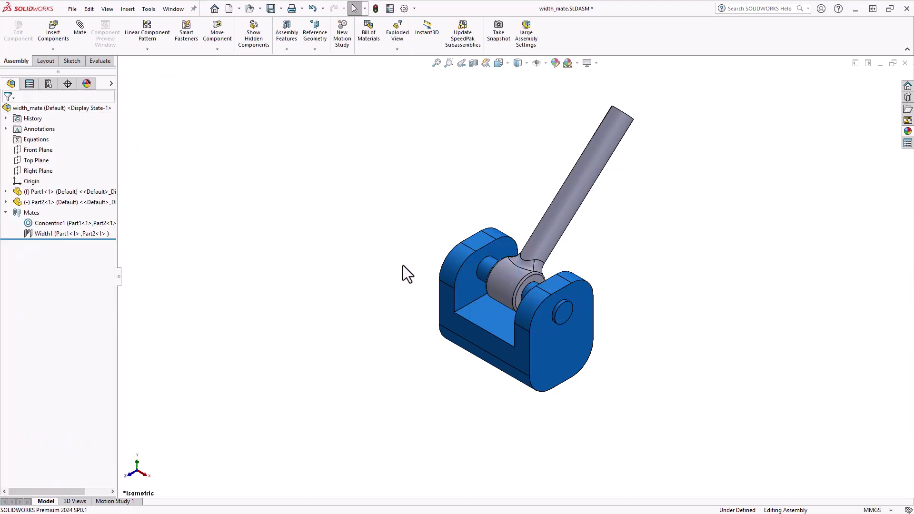
left_click_drag(493, 267, 591, 219)
left_click(281, 210)
Edit the lever's Width mate to use the Dimension constraint with a distance of 5 mm
right_click(52, 232)
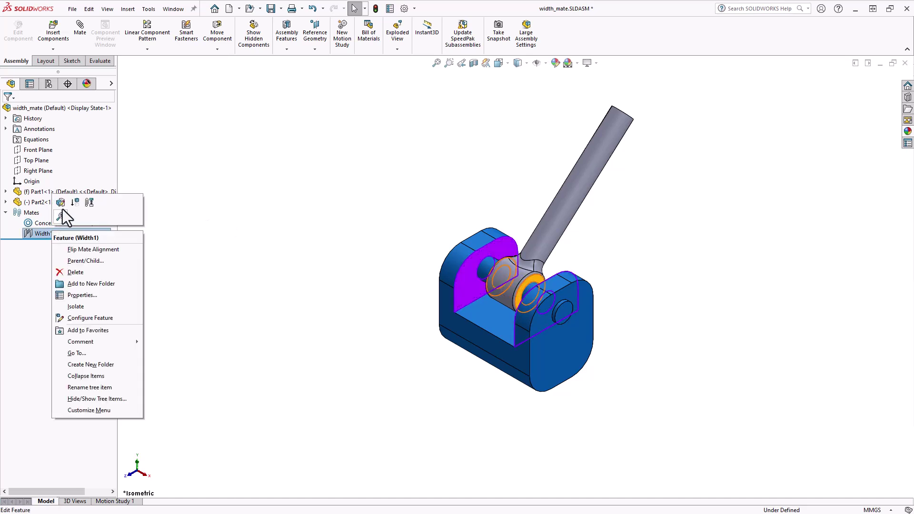
left_click(77, 238)
left_click(95, 307)
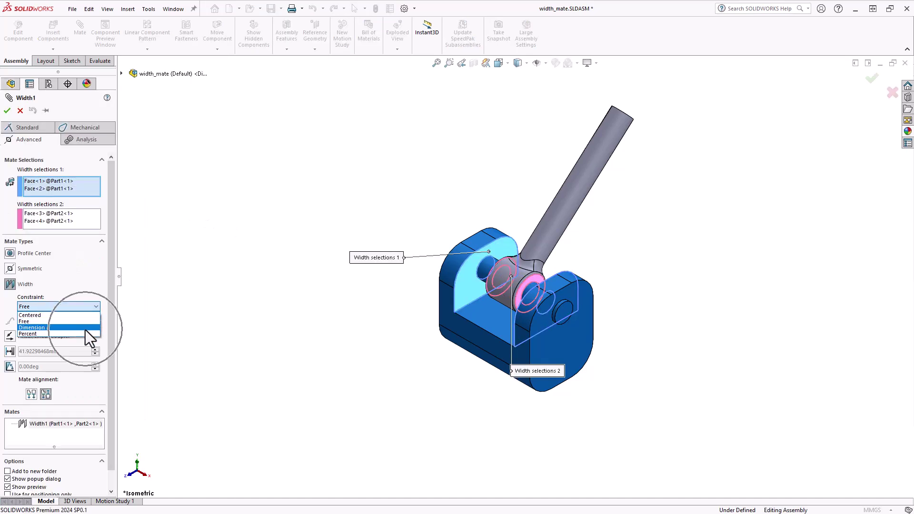
left_click(84, 329)
left_click(72, 320)
left_click_drag(69, 320, 24, 320)
type("5")
key("Return")
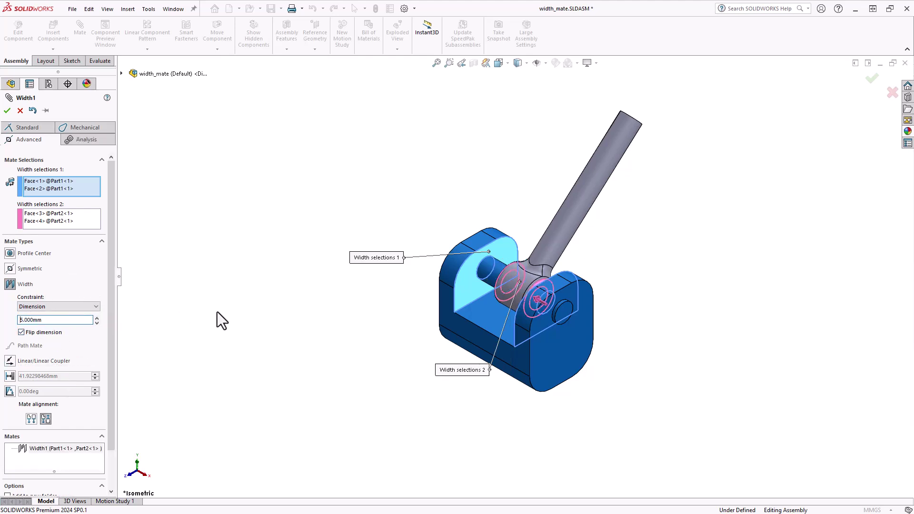
Flip the Width mate's dimension to the opposite side of the bracket and back, checking it from the front
key("space")
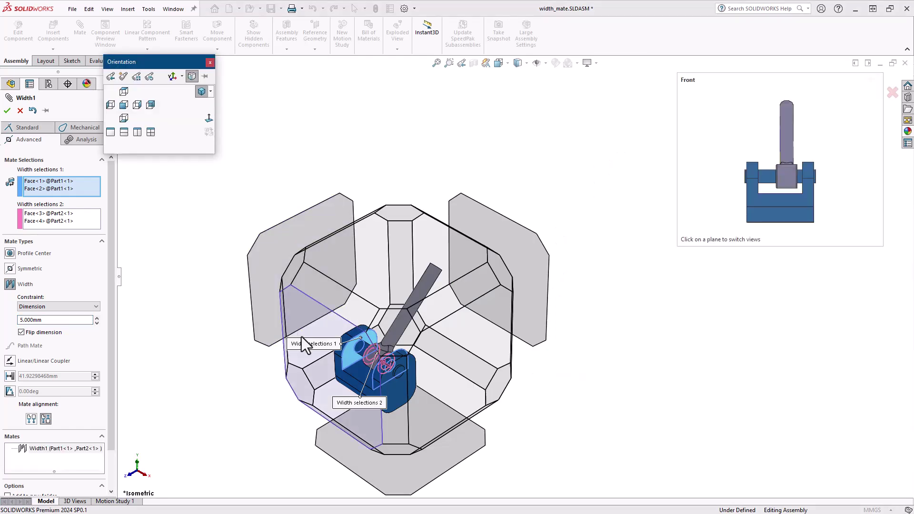
key("ctrl+1")
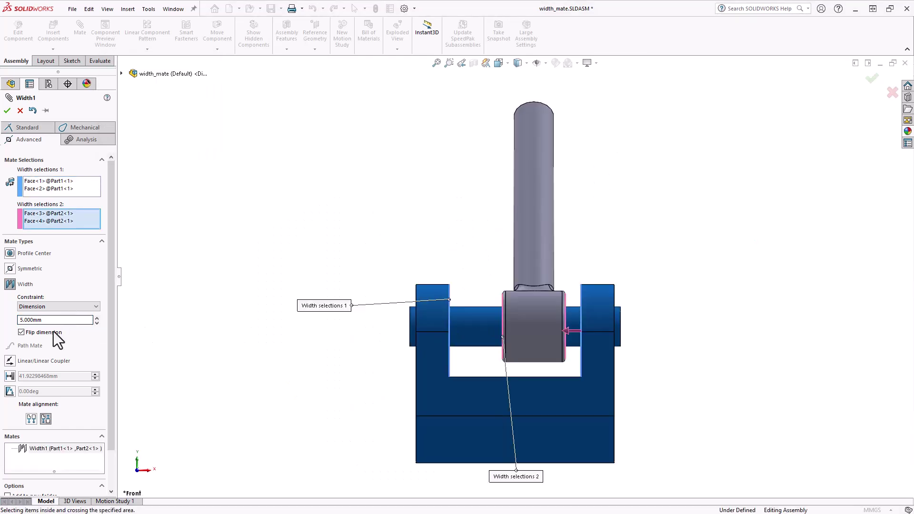
left_click(21, 332)
left_click(21, 332)
Change the lever's Width mate to the Percent constraint at 25%, and flip the side it is measured from
left_click(94, 307)
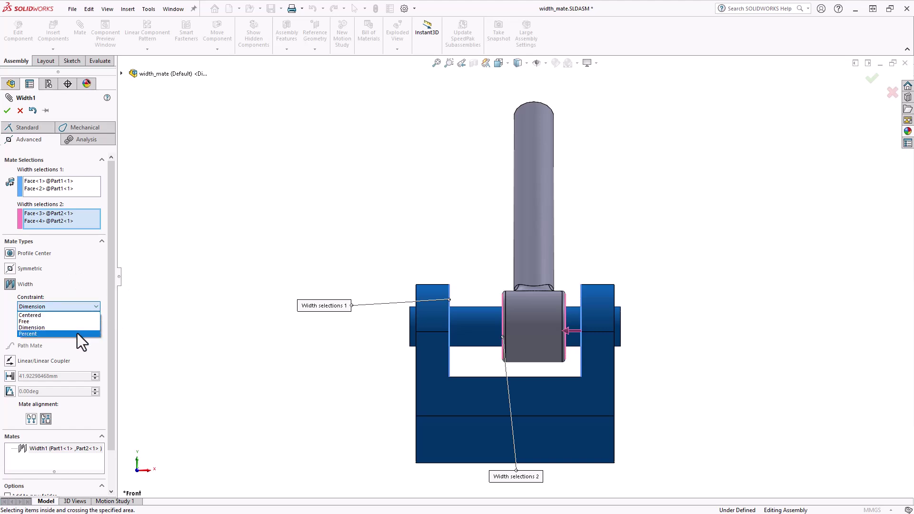
left_click(77, 333)
left_click_drag(77, 319, 19, 323)
type("25")
key("Return")
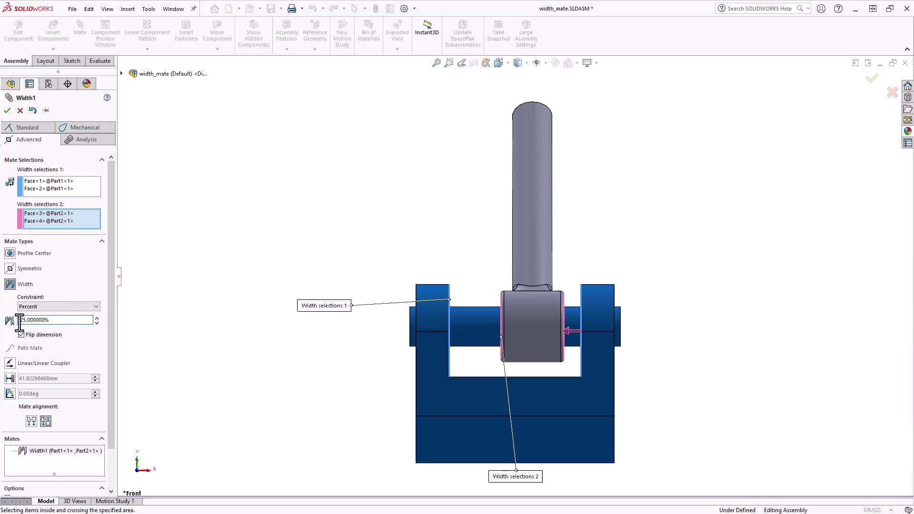
left_click(21, 335)
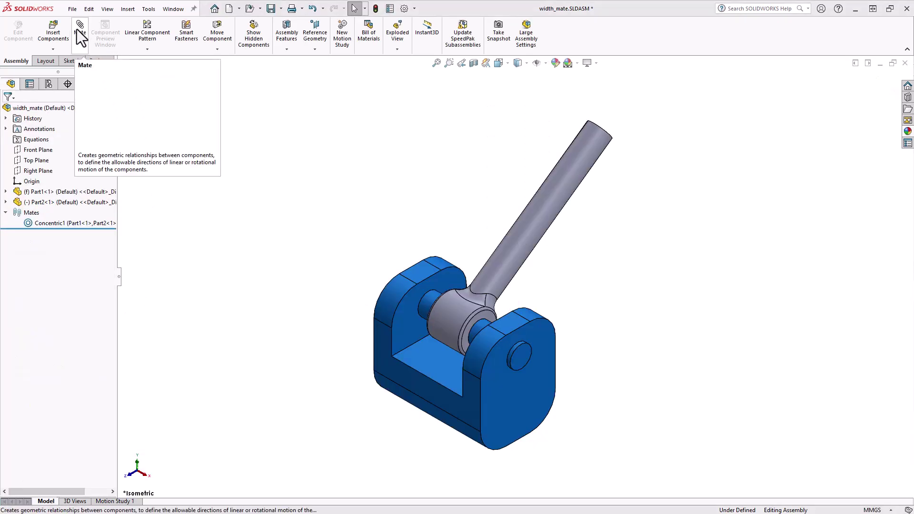
Start a new advanced Width mate and pick the bracket's two facing inner side faces as the first width selections
left_click(76, 29)
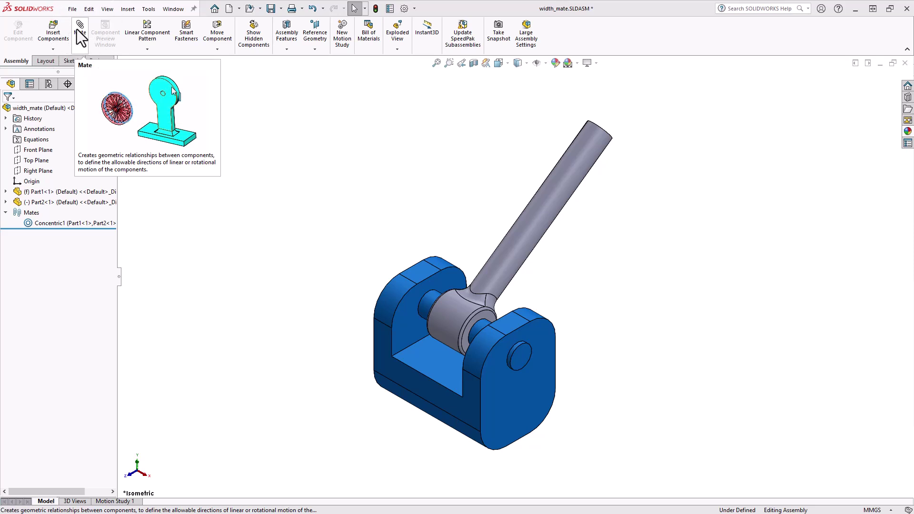
left_click(38, 128)
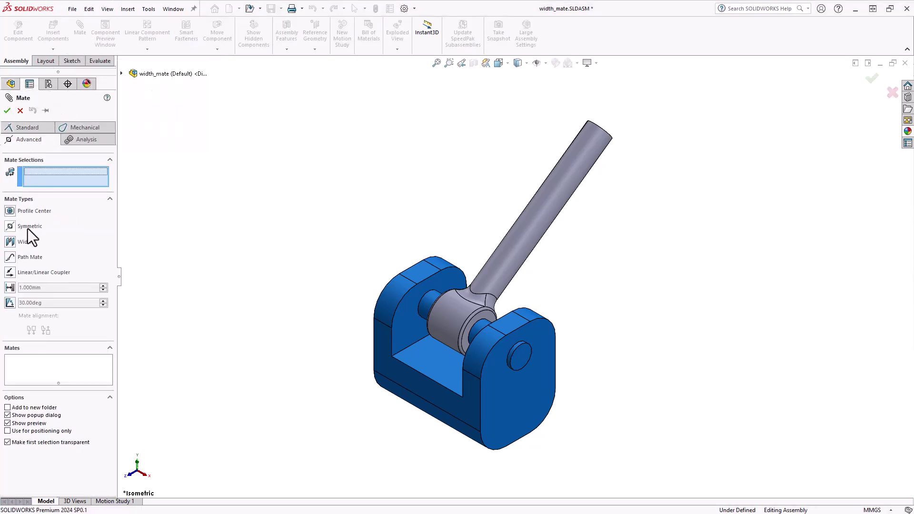
left_click(16, 243)
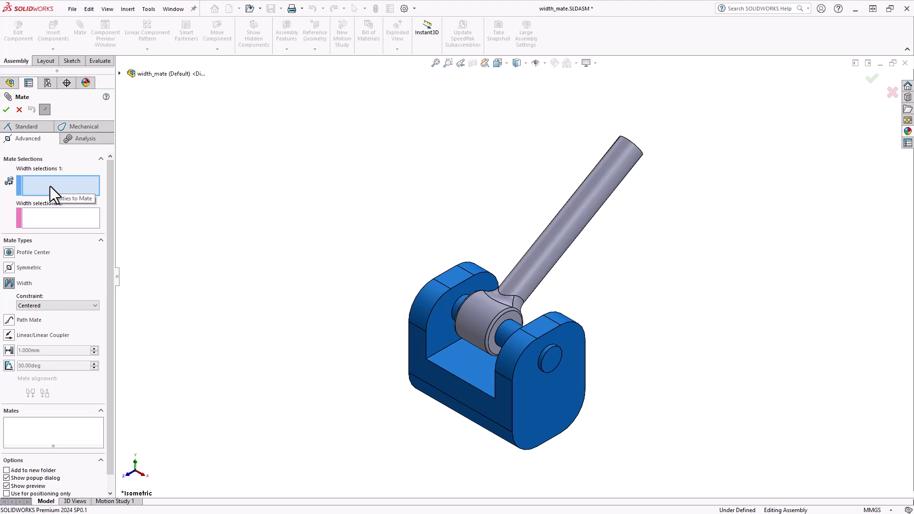
left_click(50, 217)
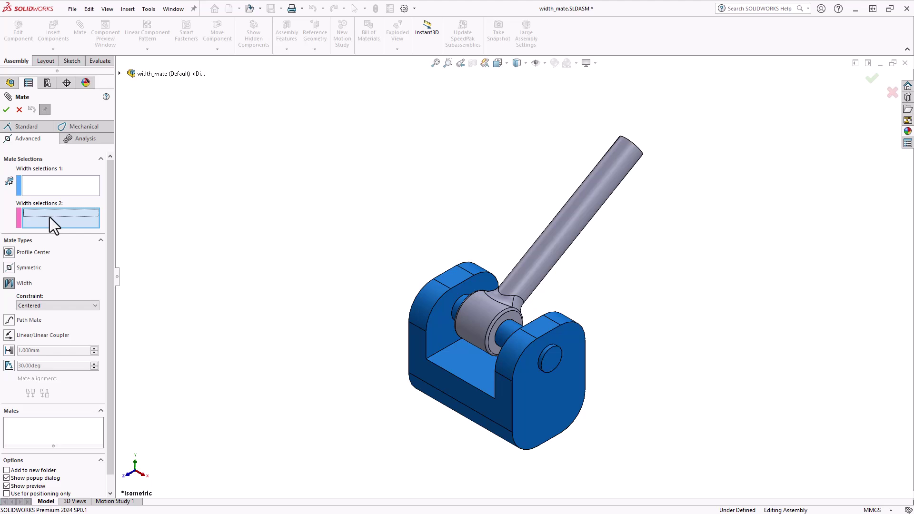
left_click(53, 186)
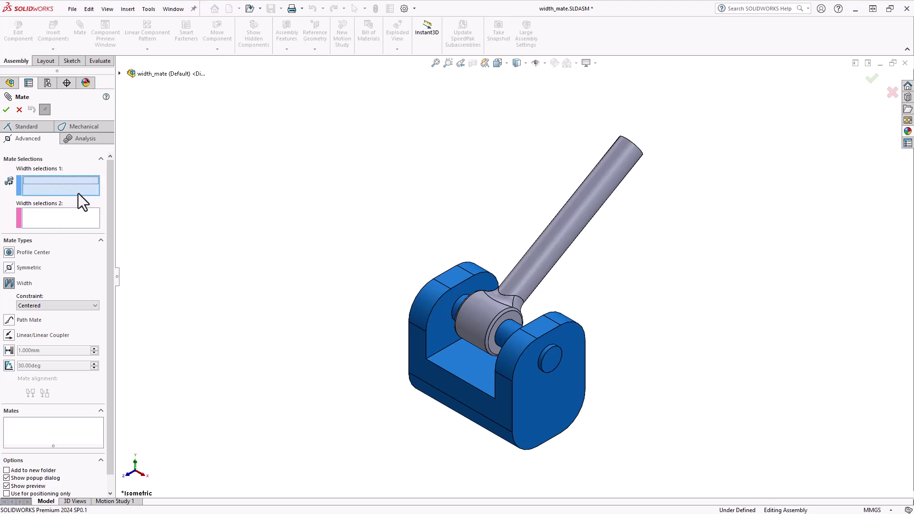
left_click(437, 323)
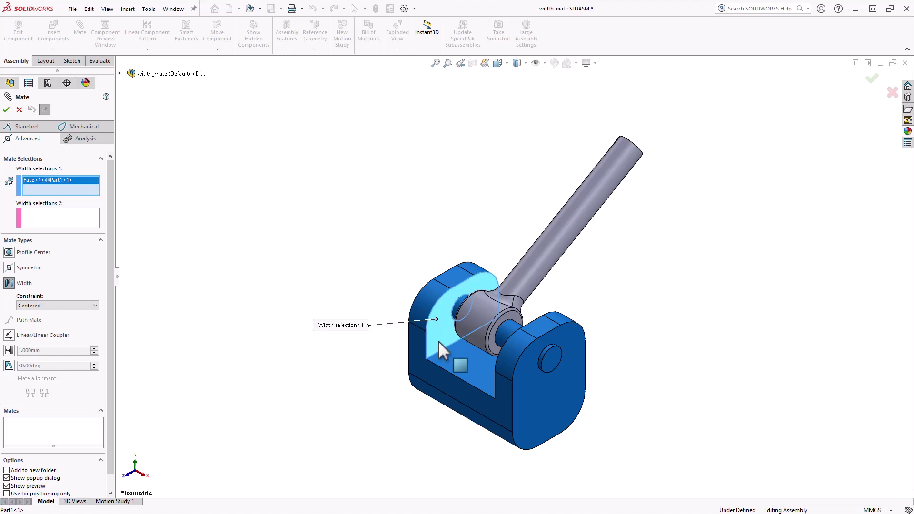
middle_click_drag(439, 342, 600, 376)
left_click(616, 372)
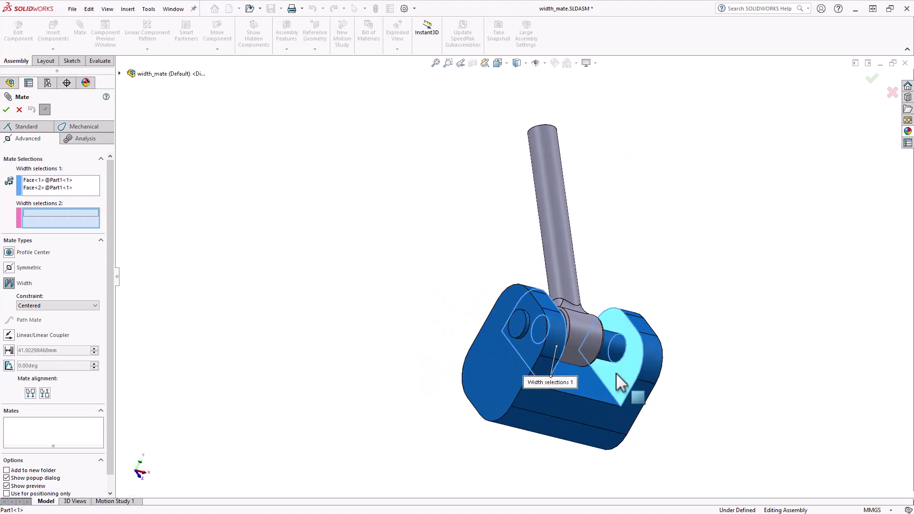
Pick the lever hub's two end faces as the second width selections and accept the Width mate with the Centered constraint
key("ctrl+7")
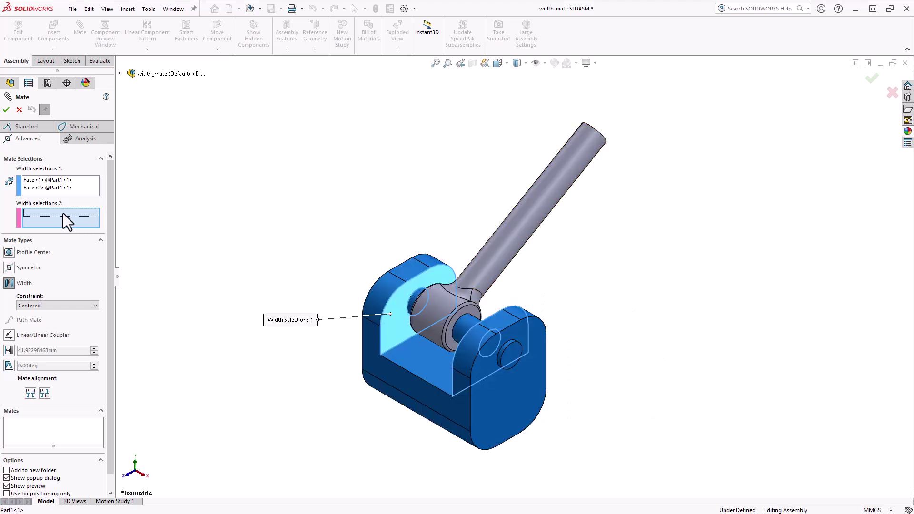
left_click(476, 314)
middle_click_drag(431, 319, 575, 341)
scroll(575, 336, "down", 4)
scroll(565, 317, "down", 3)
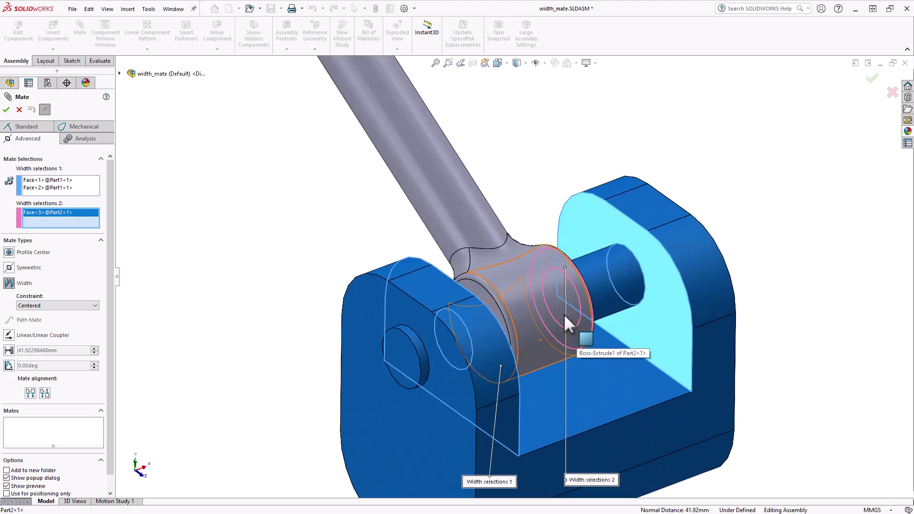
left_click(485, 297)
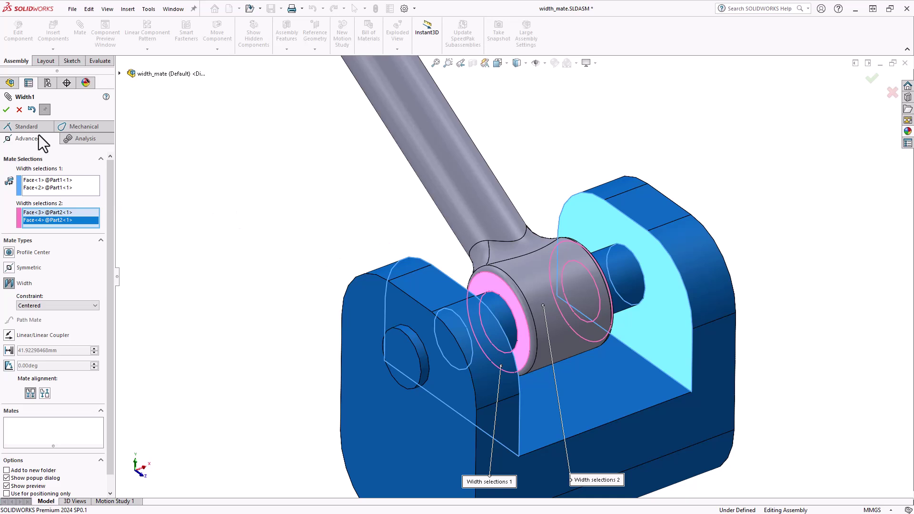
left_click(7, 110)
Swing the lever about the bracket's pin in the Left view to test its remaining rotation
key("space")
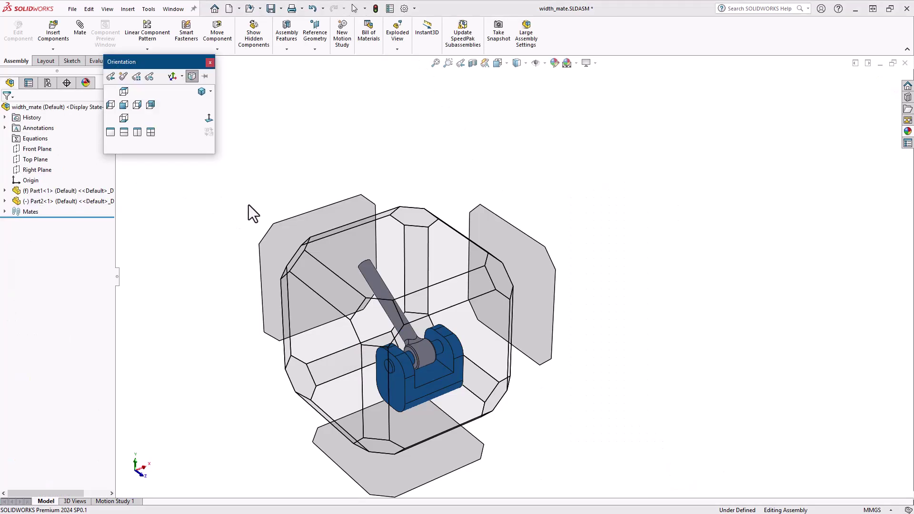
left_click(336, 338)
left_click(389, 135)
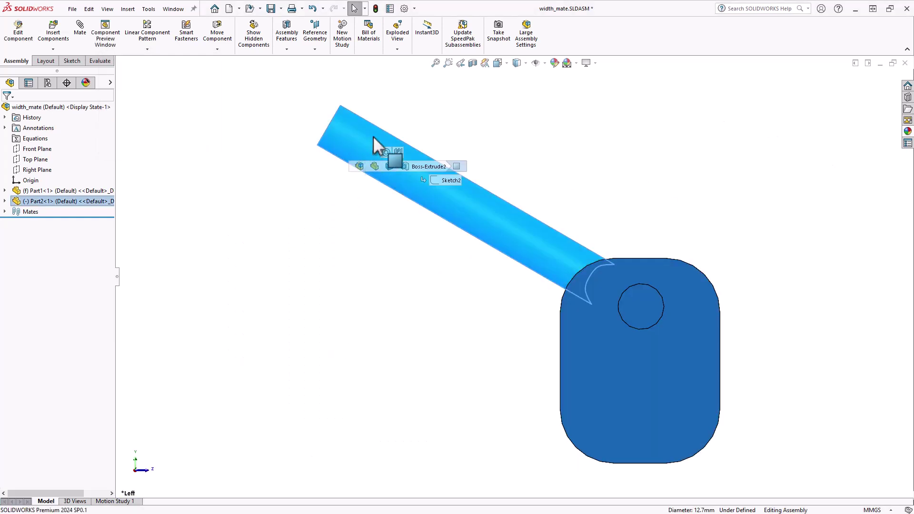
left_click_drag(389, 135, 333, 334)
Move the lever in the Front view to check its centring between the bracket's sides, and return to the Isometric view
key("space")
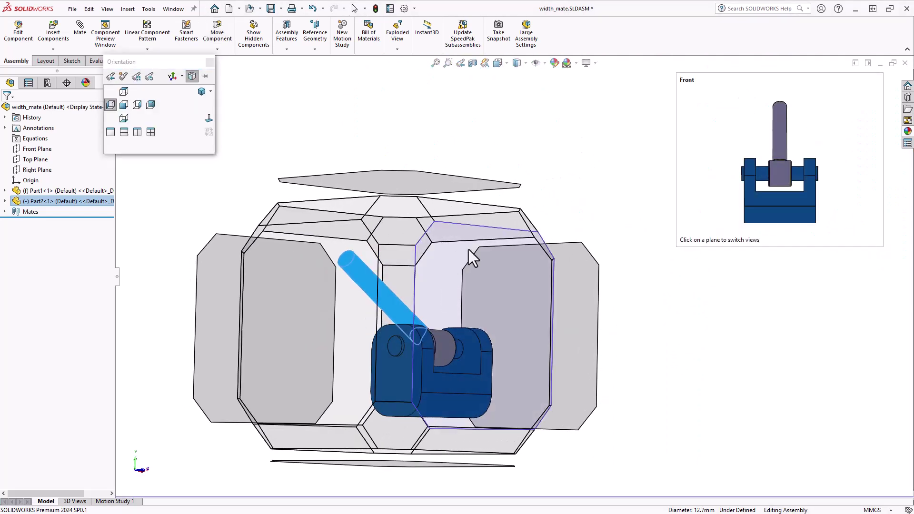
left_click(474, 238)
left_click_drag(522, 127, 486, 35)
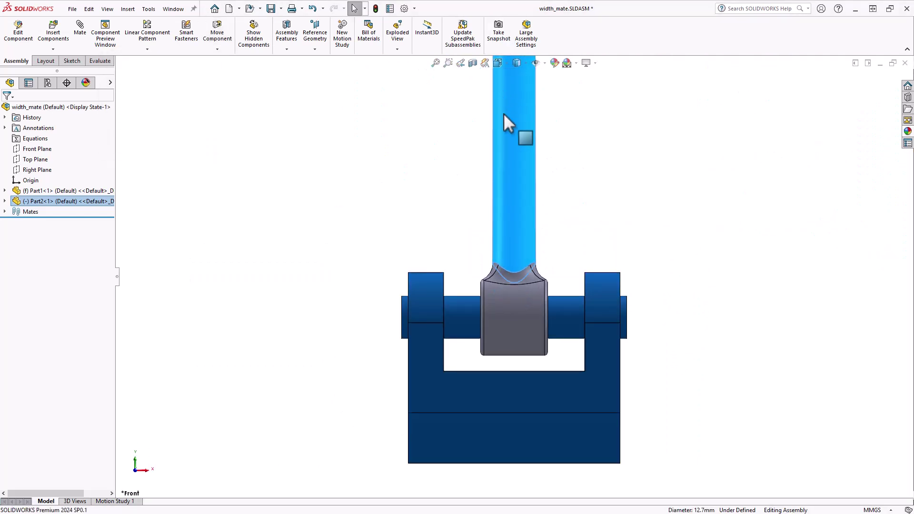
left_click_drag(506, 122, 502, 159)
key("Escape")
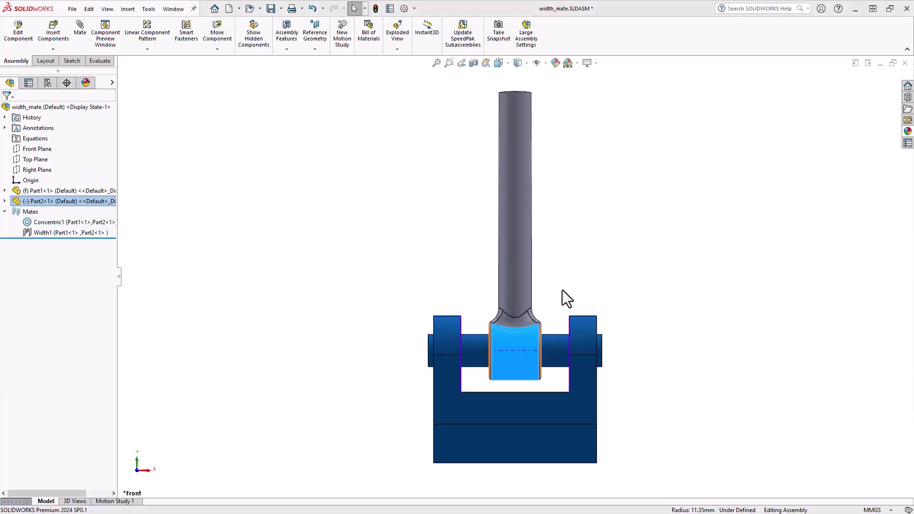
key("Escape")
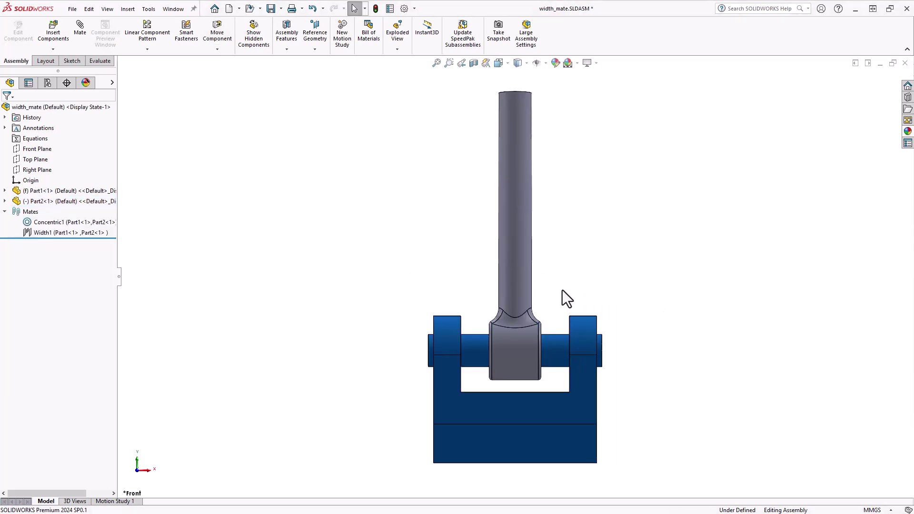
key("ctrl+7")
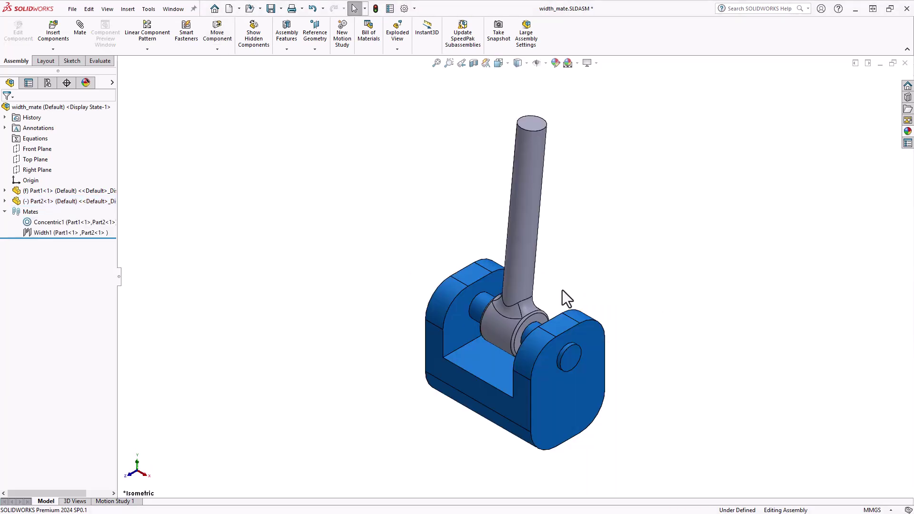